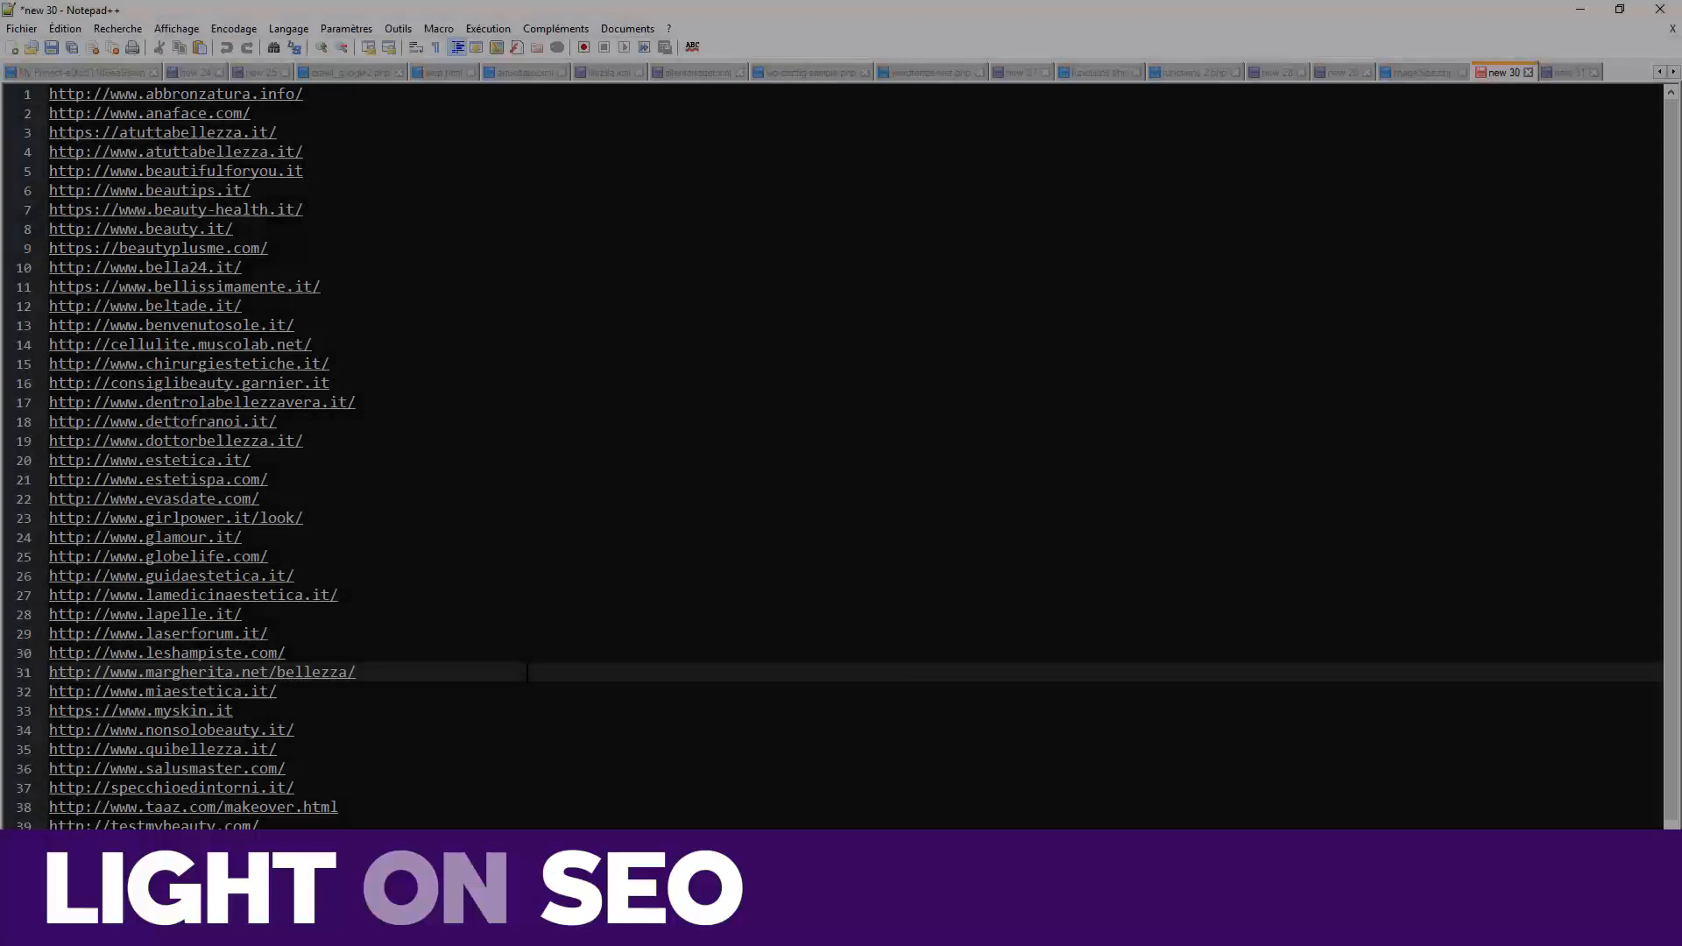
Copy the entire list of site URLs from Notepad++ and paste it into the Google Sheets url column starting at A2
{"action": "key", "text": "ctrl+a"}
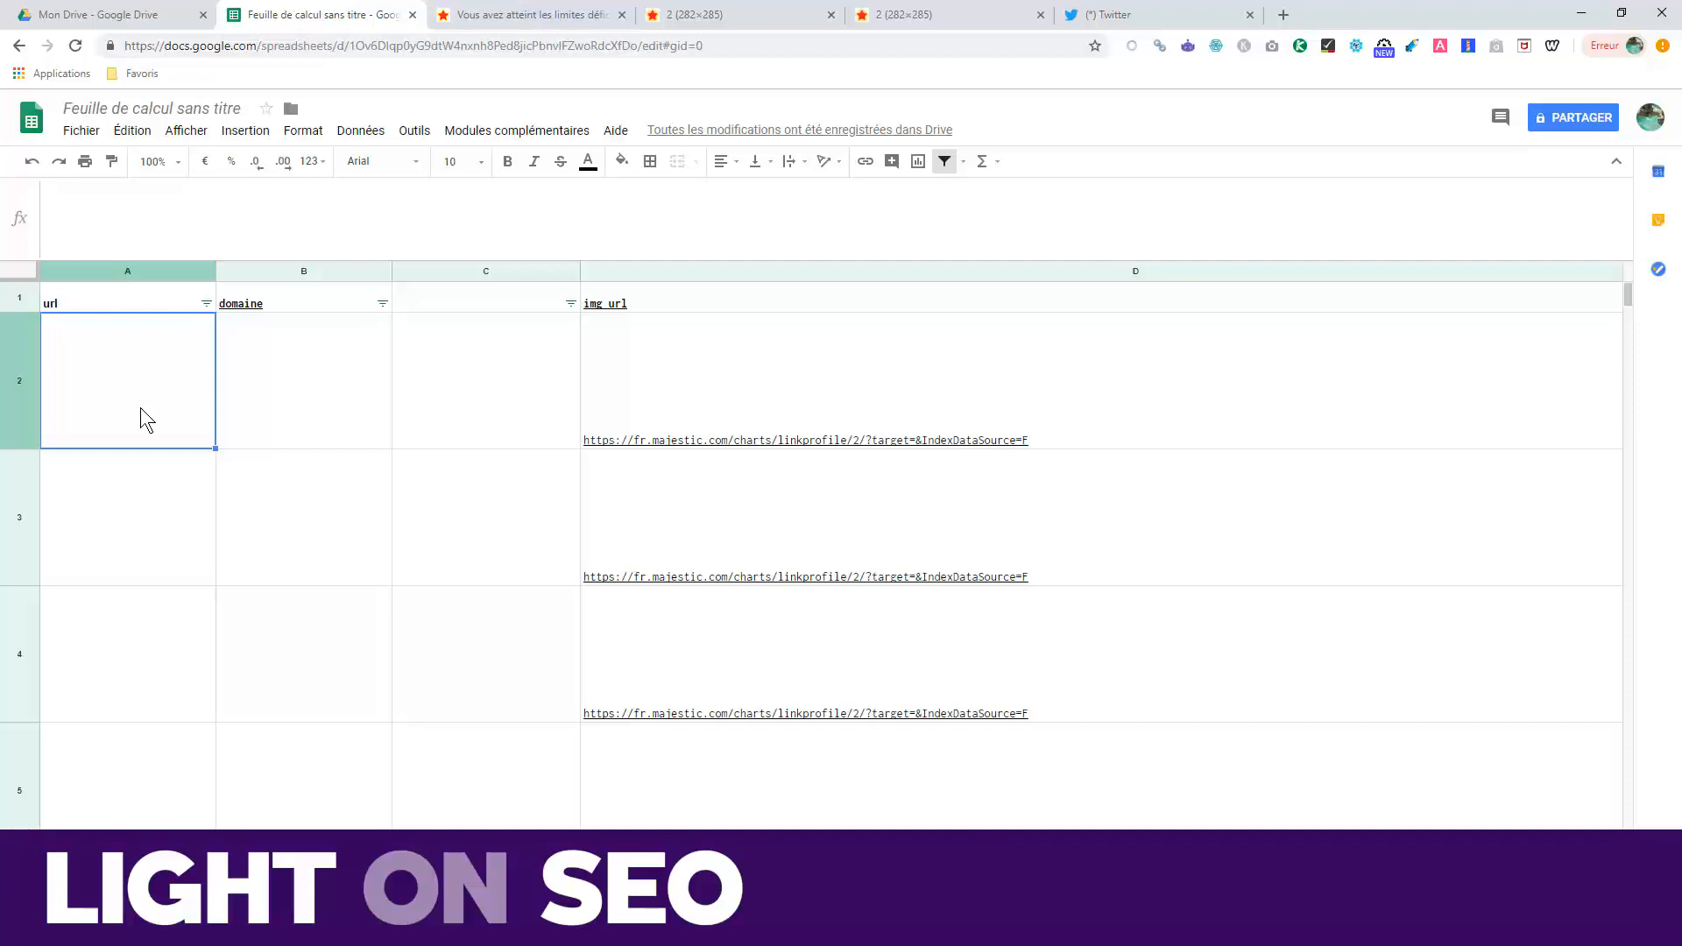
{"action": "key", "text": "ctrl+v"}
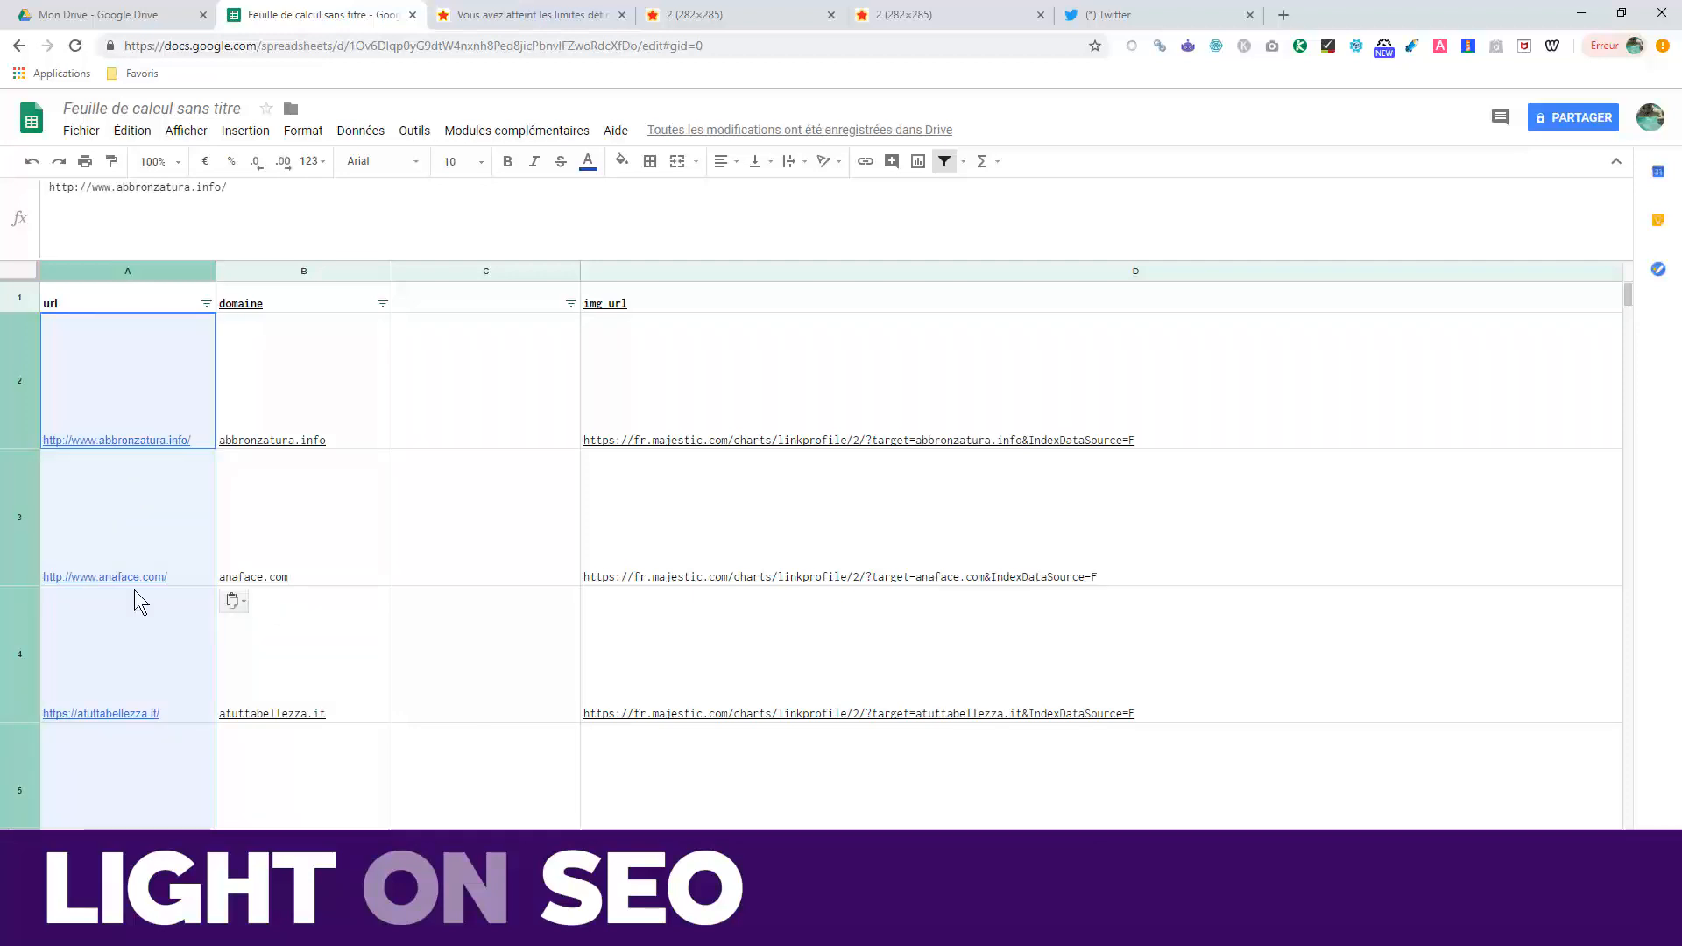
Examine the REGEXREPLACE formula in B2, including its source cell, regular expression and empty replacement string
{"action": "left_click", "coordinate": [296, 389]}
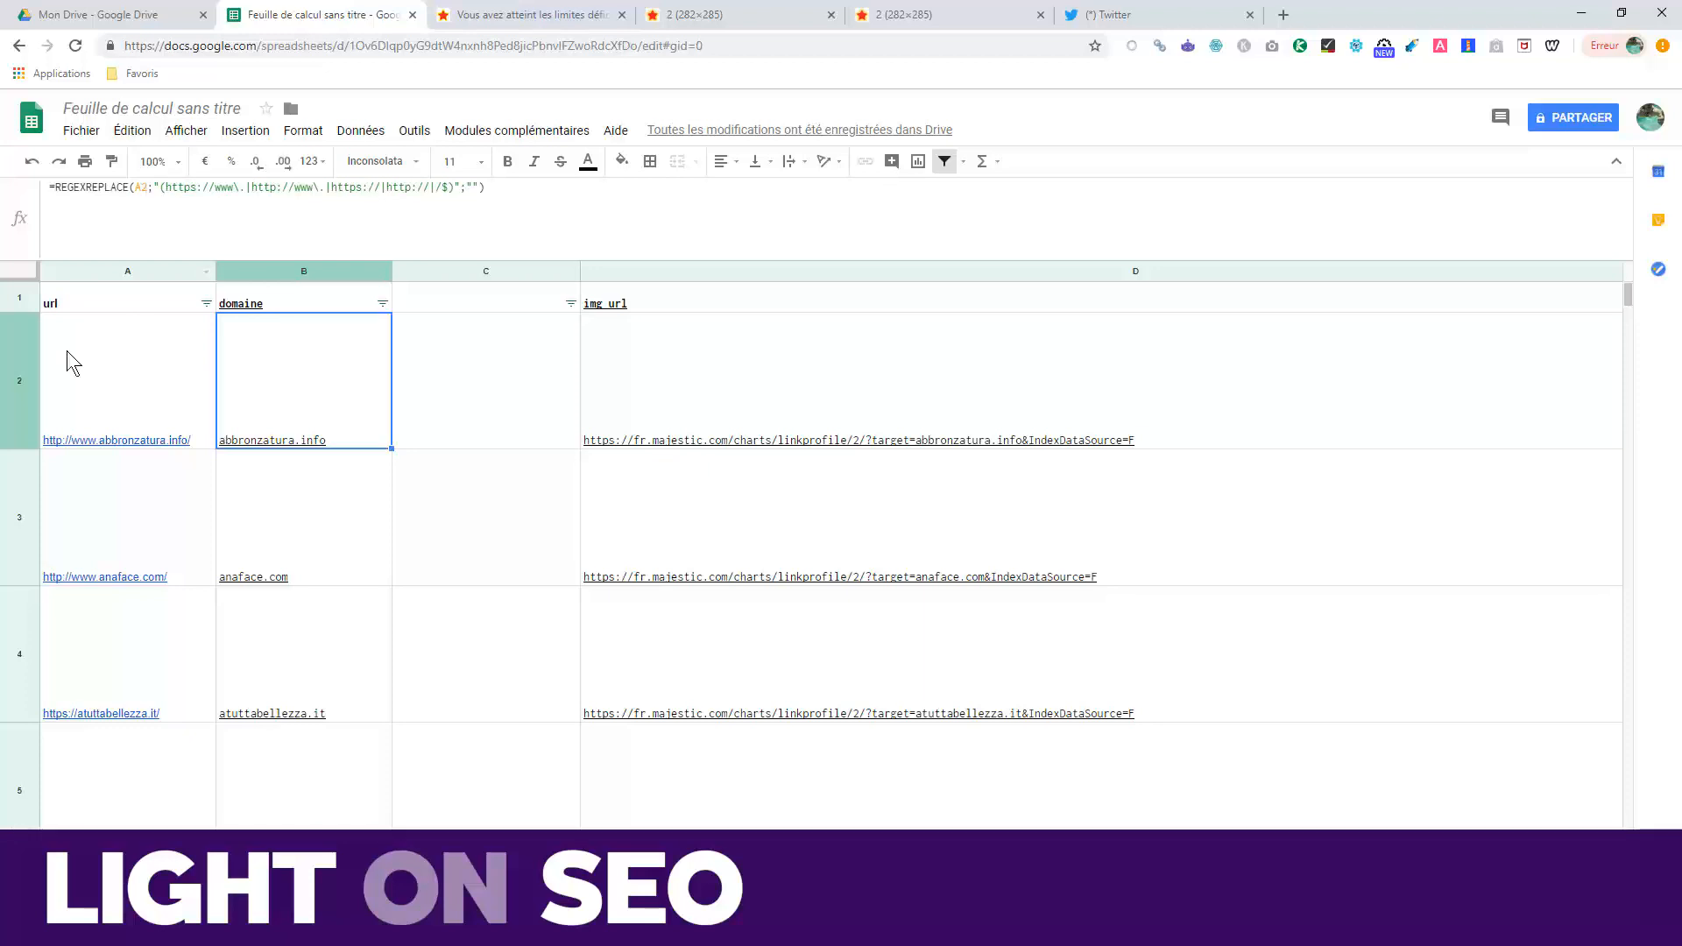
{"action": "mouse_move", "coordinate": [110, 350]}
{"action": "left_click", "coordinate": [148, 187]}
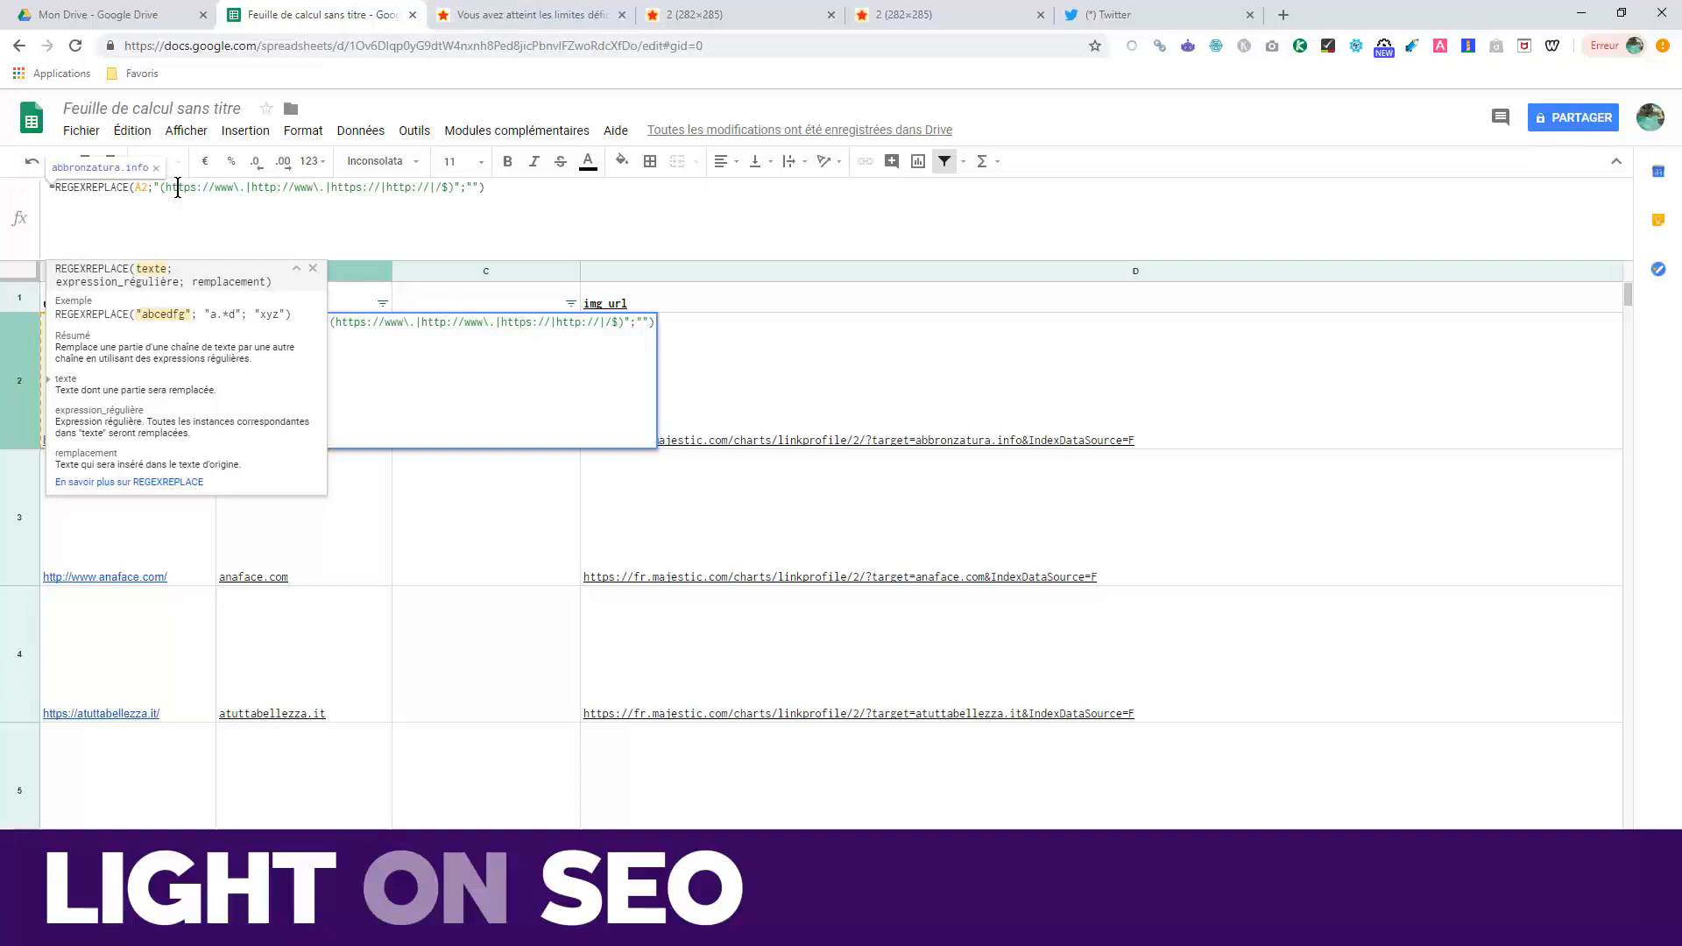
{"action": "left_click", "coordinate": [178, 187]}
{"action": "left_click_drag", "start_coordinate": [153, 187], "coordinate": [457, 215]}
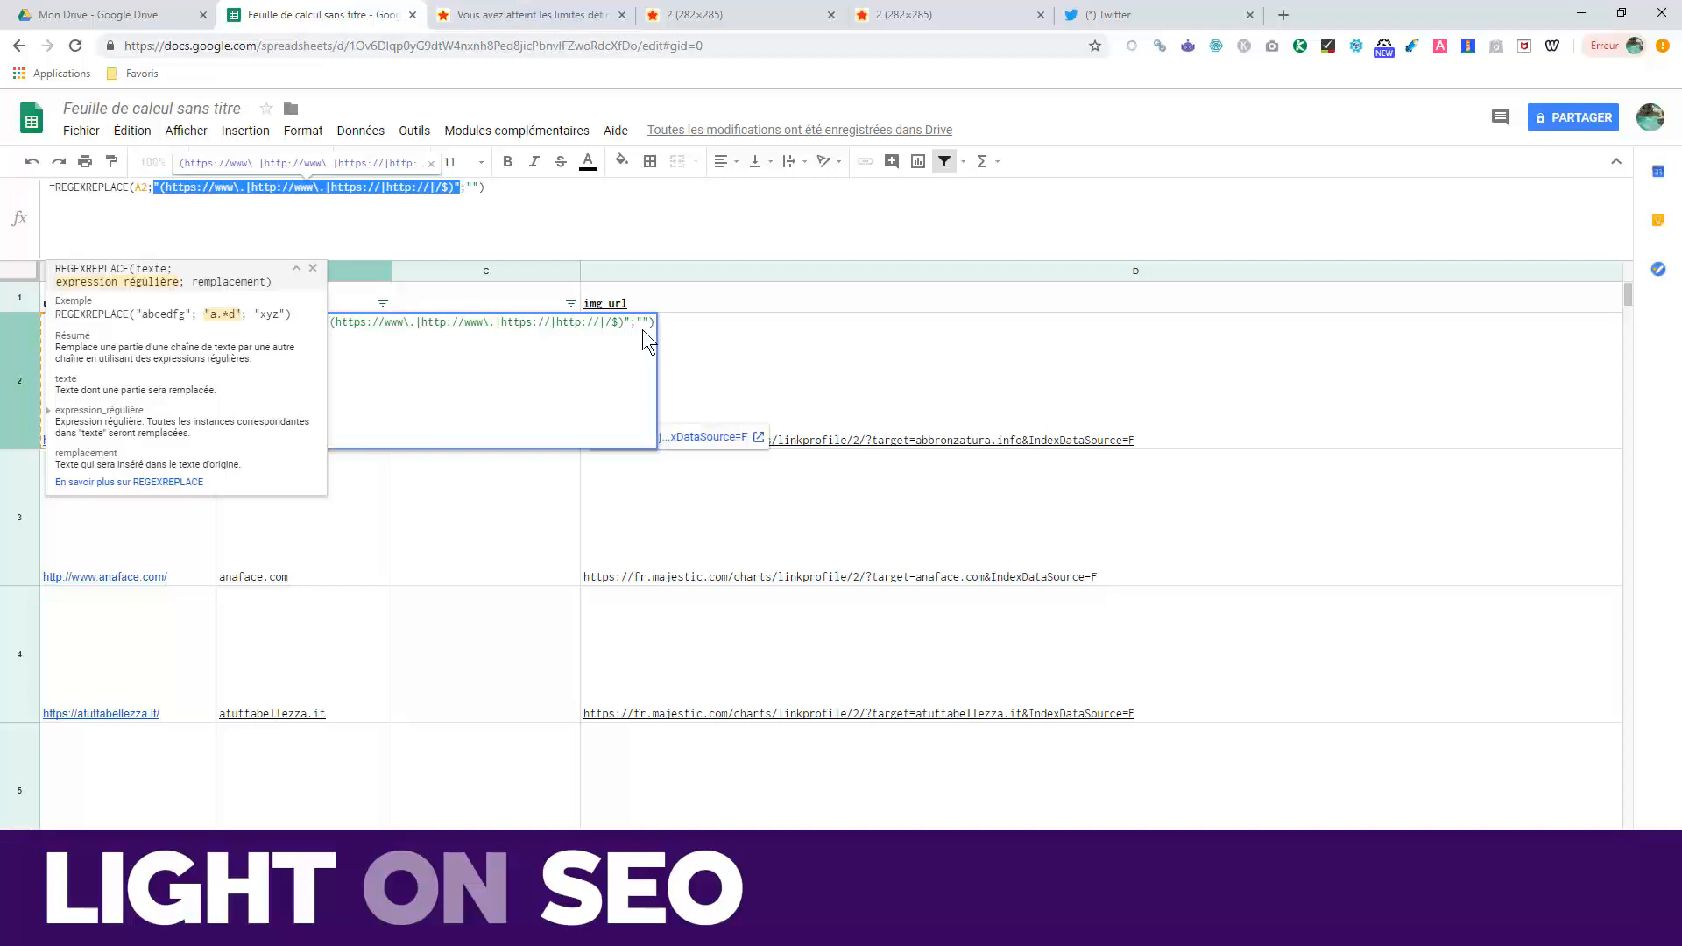
{"action": "left_click", "coordinate": [479, 189]}
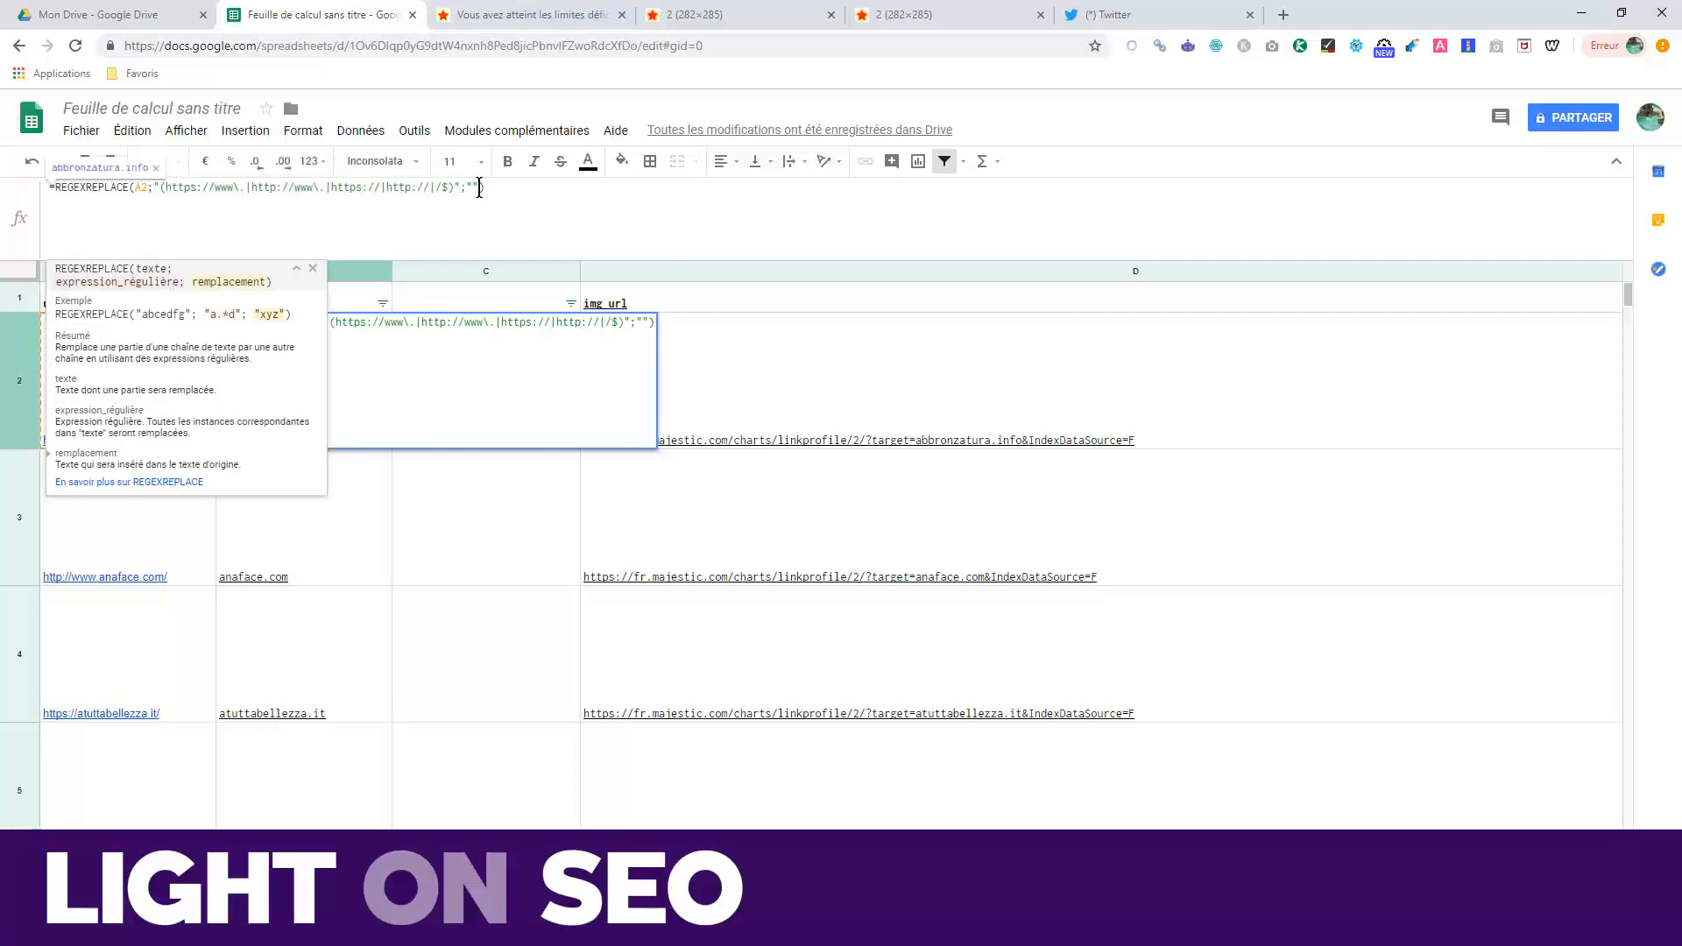
{"action": "left_click_drag", "start_coordinate": [480, 188], "coordinate": [465, 188]}
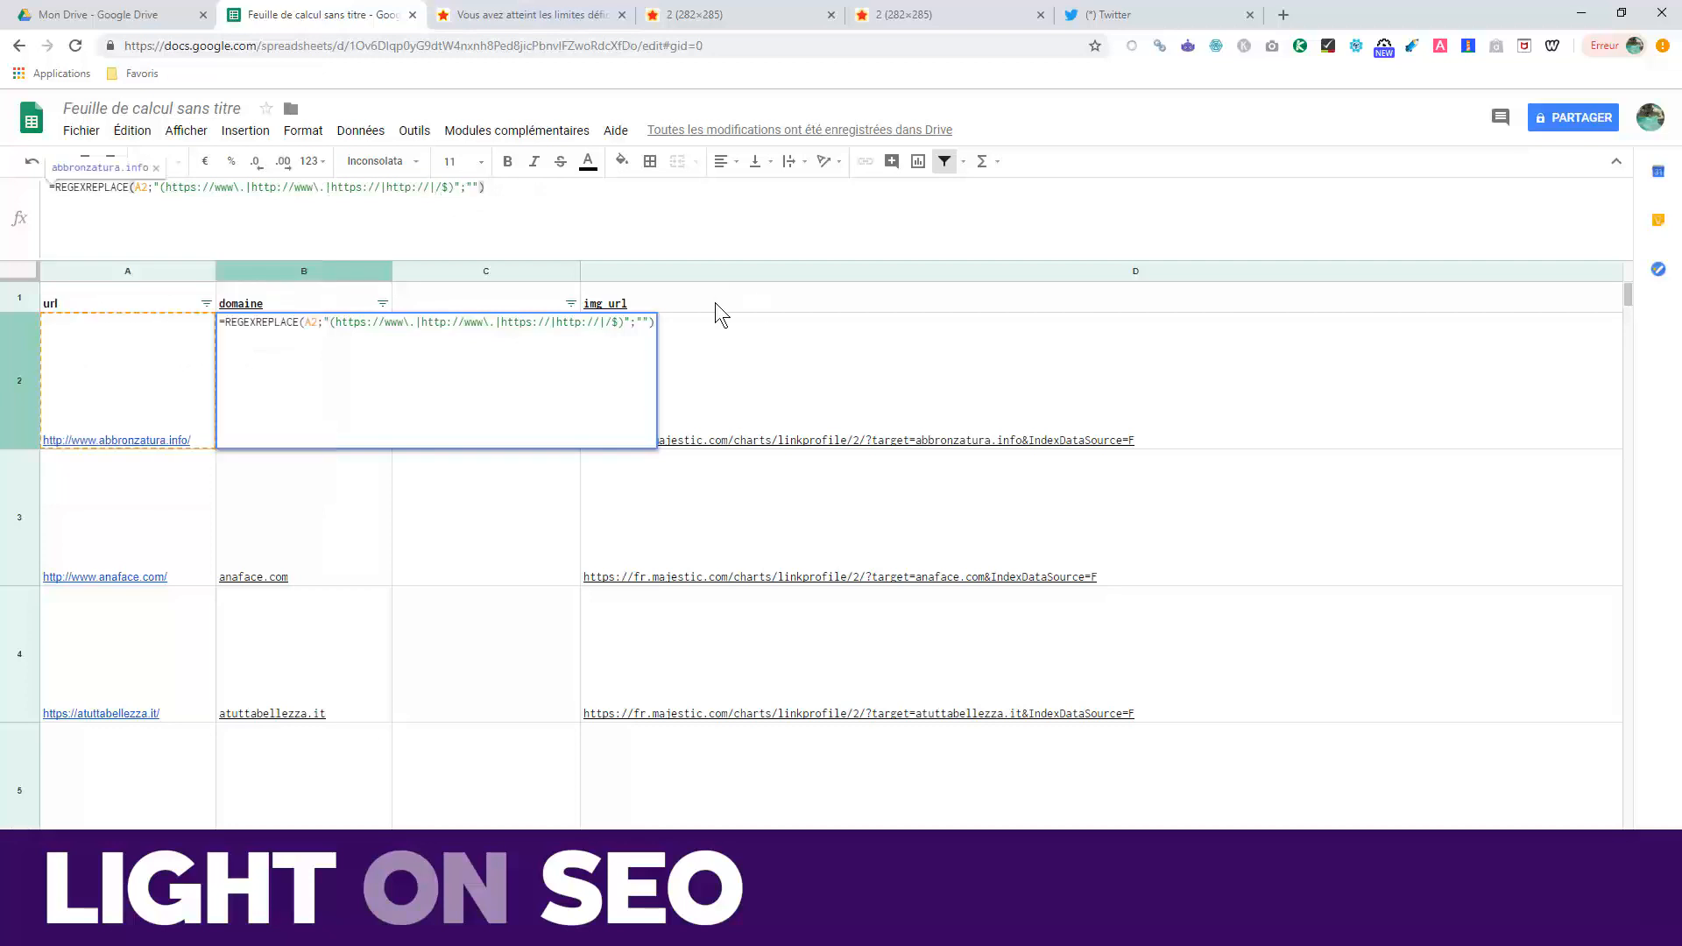
{"action": "left_click", "coordinate": [121, 331]}
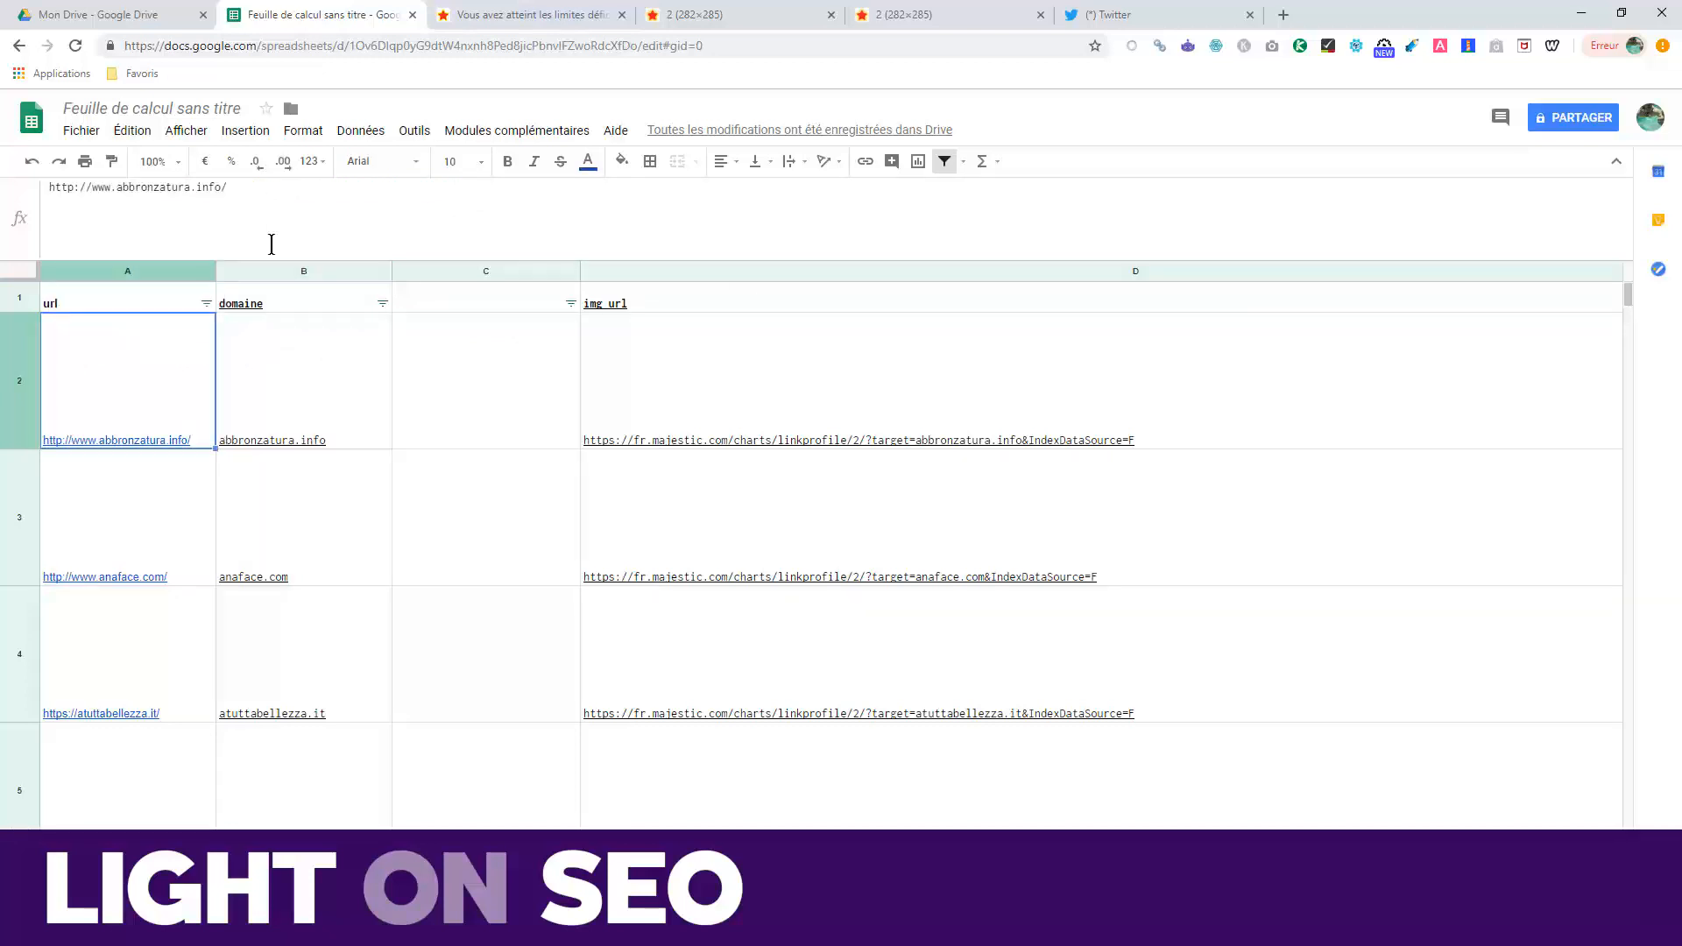
{"action": "left_click", "coordinate": [296, 380]}
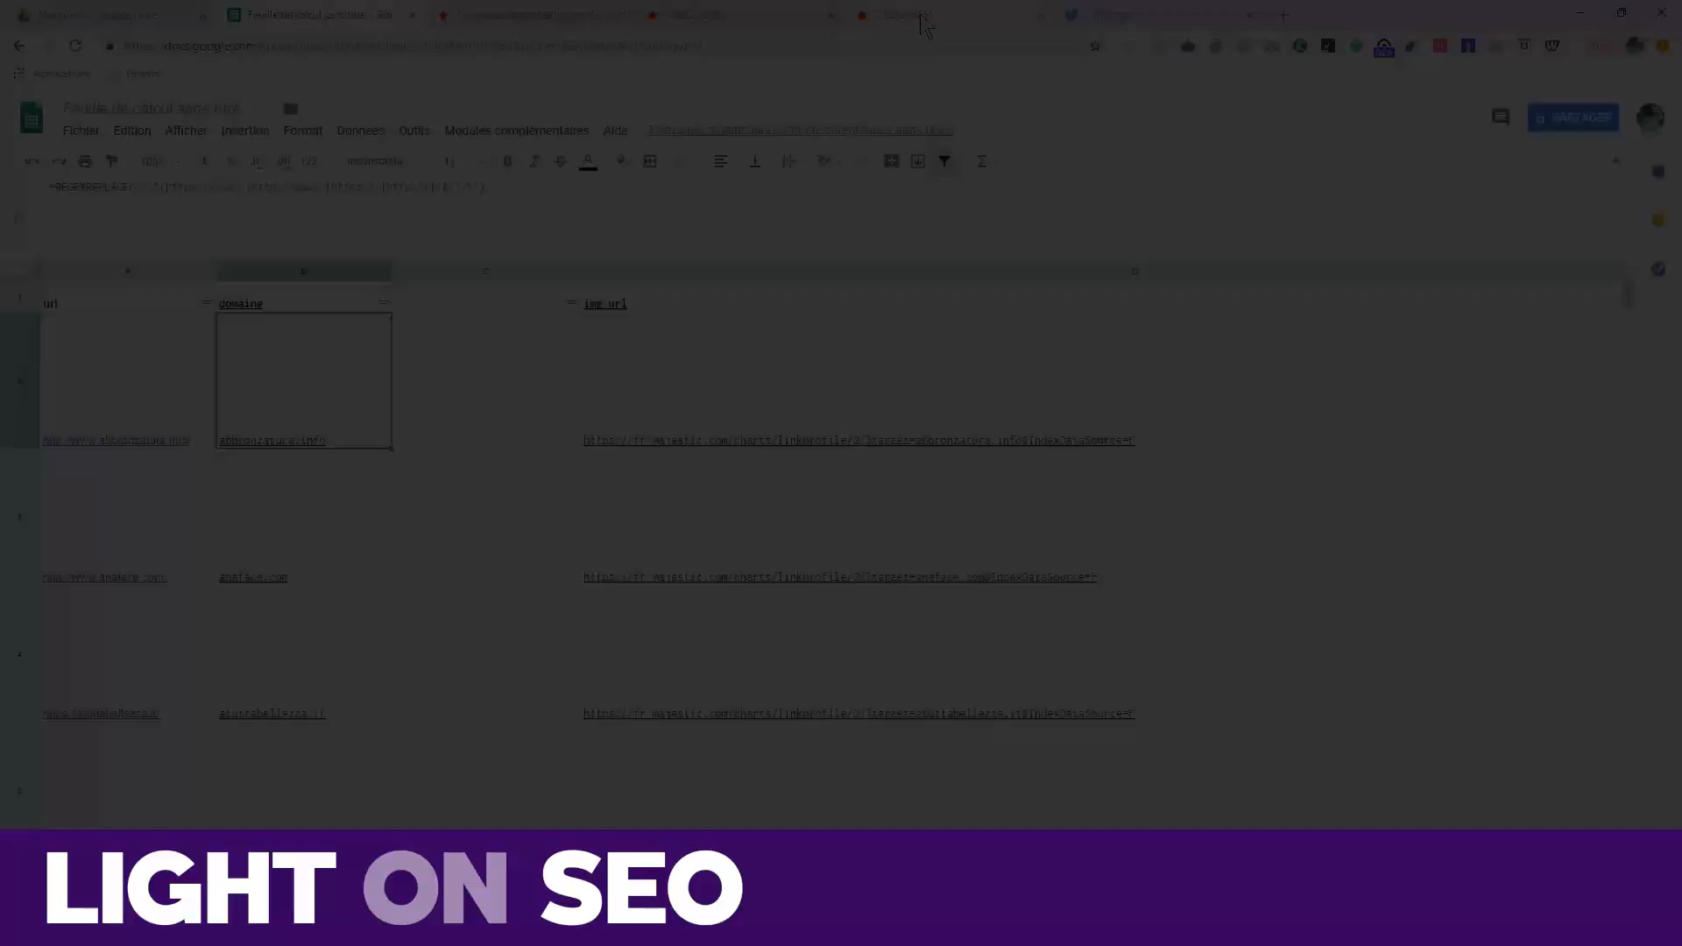
Examine the Majestic chart URL for amazon.fr, distinguishing its base address, target domain and IndexDataSource parameter
{"action": "left_click", "coordinate": [924, 14]}
{"action": "left_click", "coordinate": [690, 44]}
{"action": "double_click", "coordinate": [570, 45]}
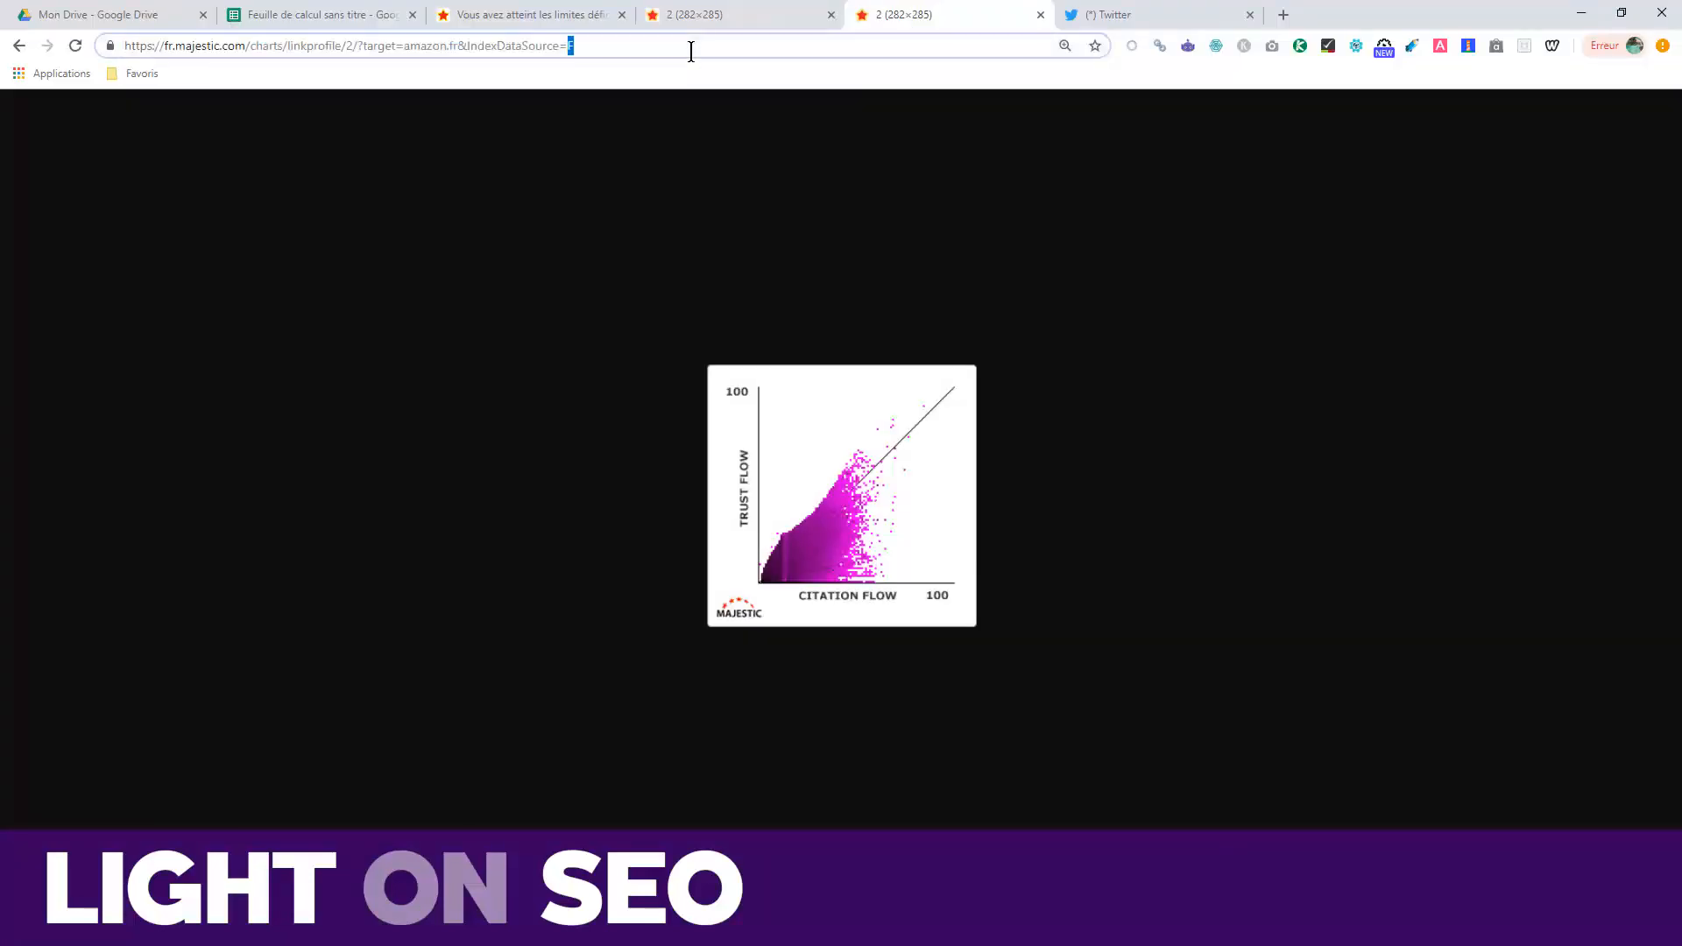
{"action": "left_click", "coordinate": [729, 12]}
{"action": "left_click", "coordinate": [928, 14]}
{"action": "left_click_drag", "start_coordinate": [460, 45], "coordinate": [402, 45]}
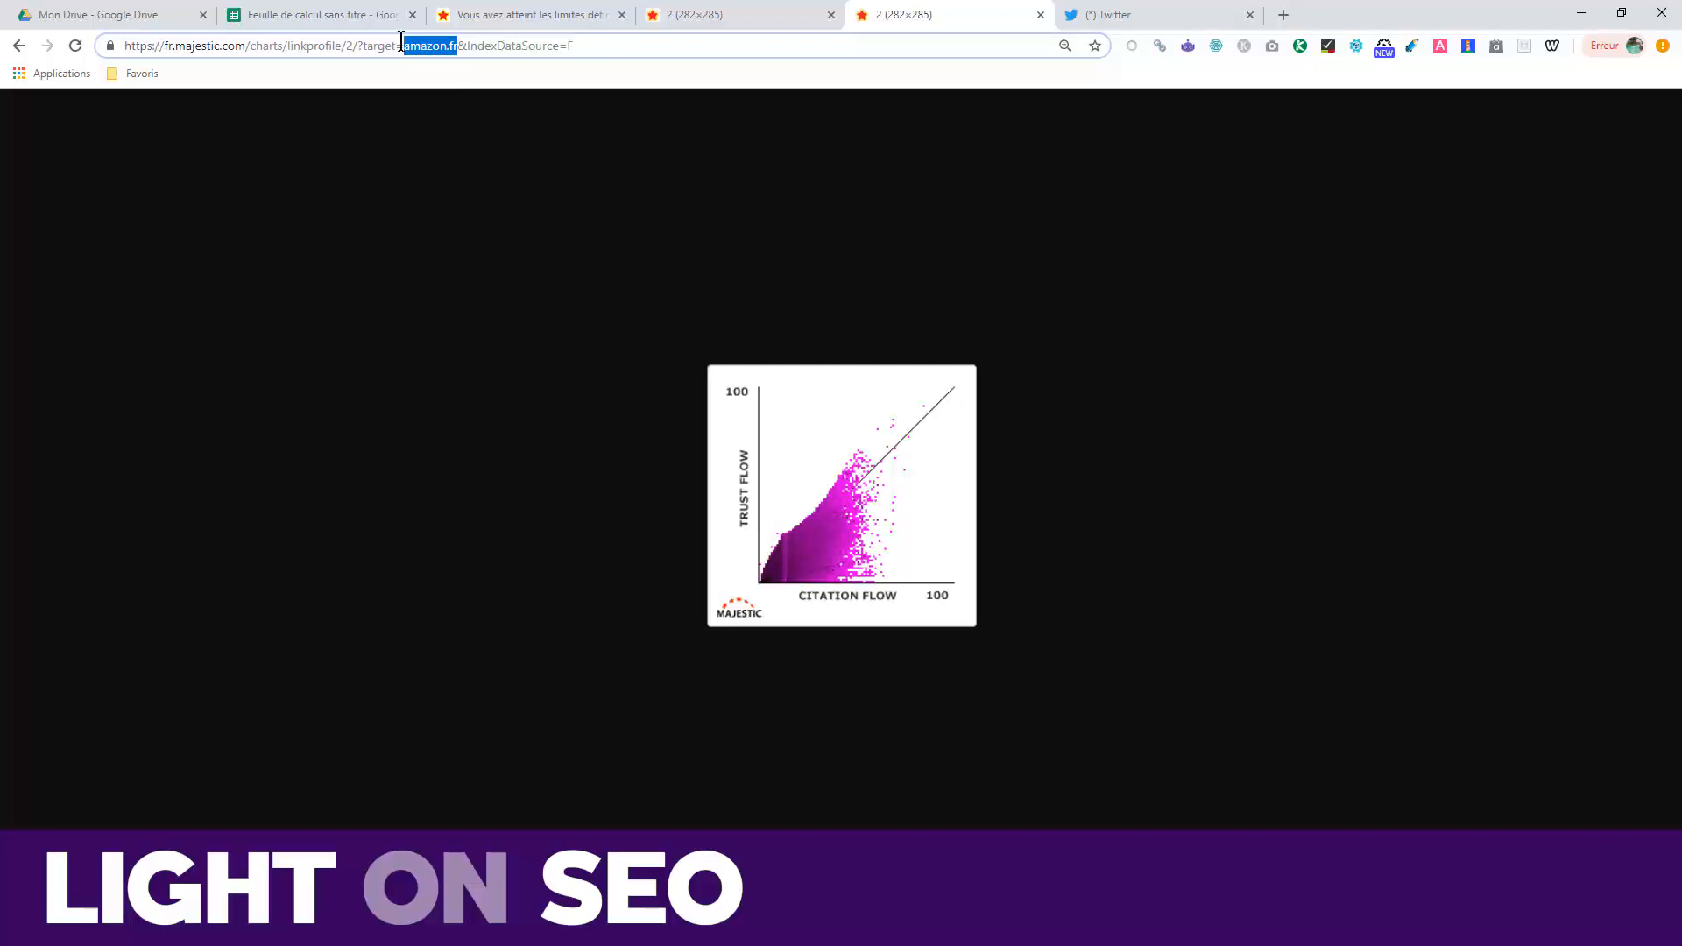
{"action": "left_click_drag", "start_coordinate": [402, 45], "coordinate": [238, 70]}
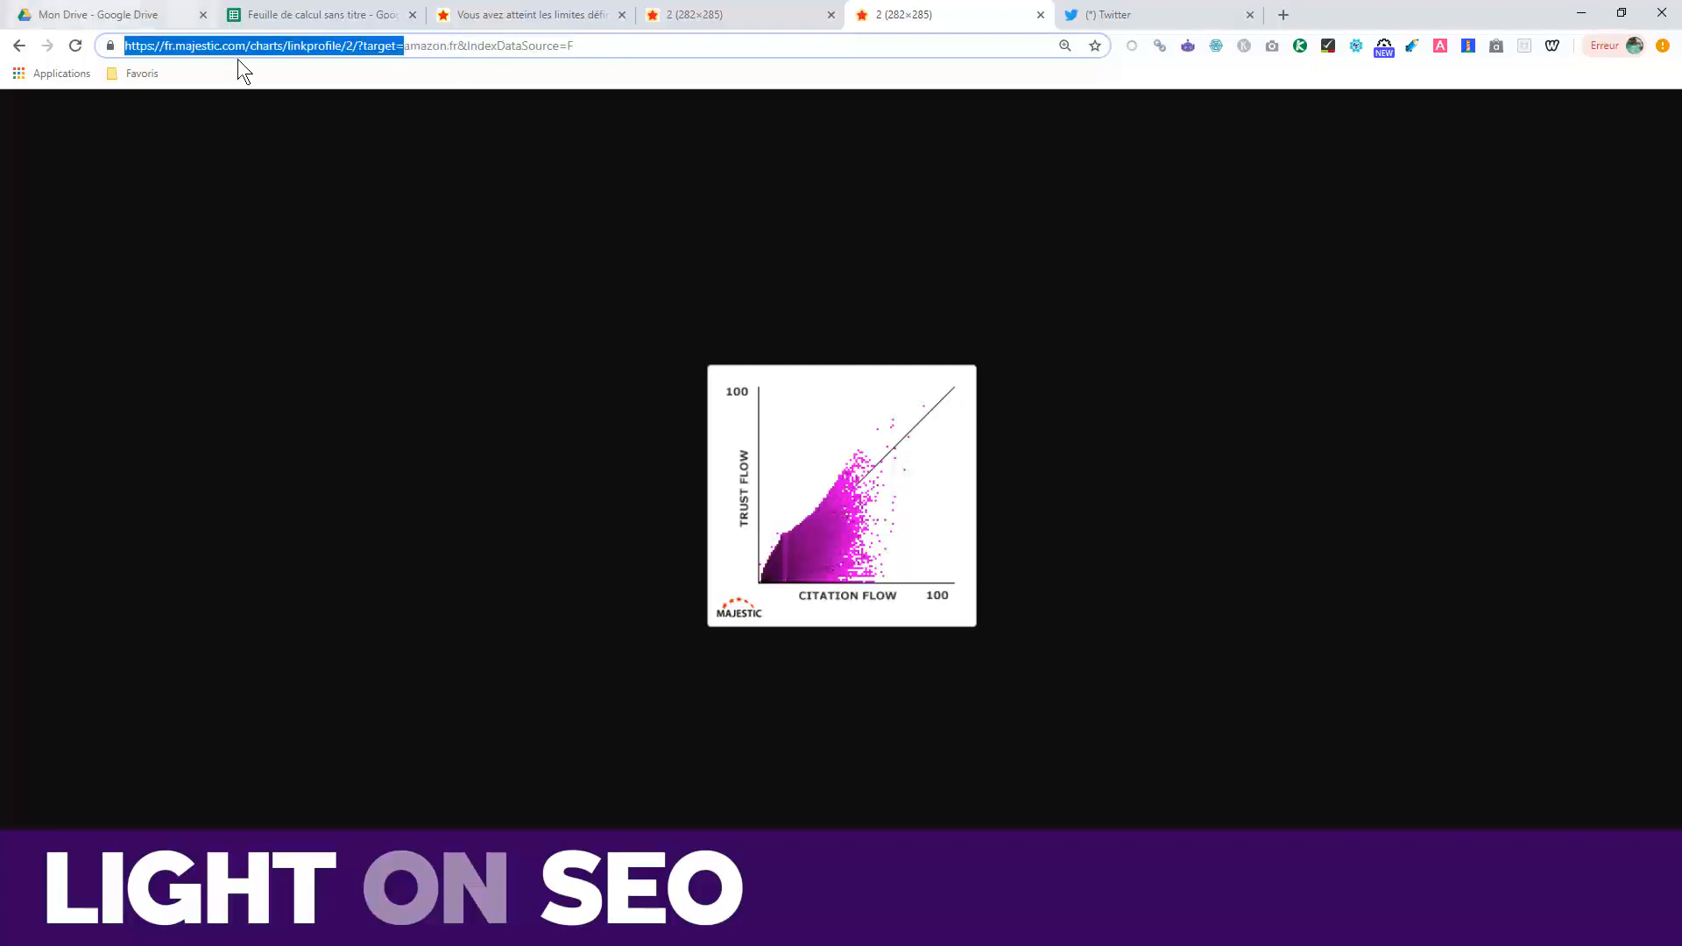
{"action": "left_click_drag", "start_coordinate": [460, 45], "coordinate": [731, 90]}
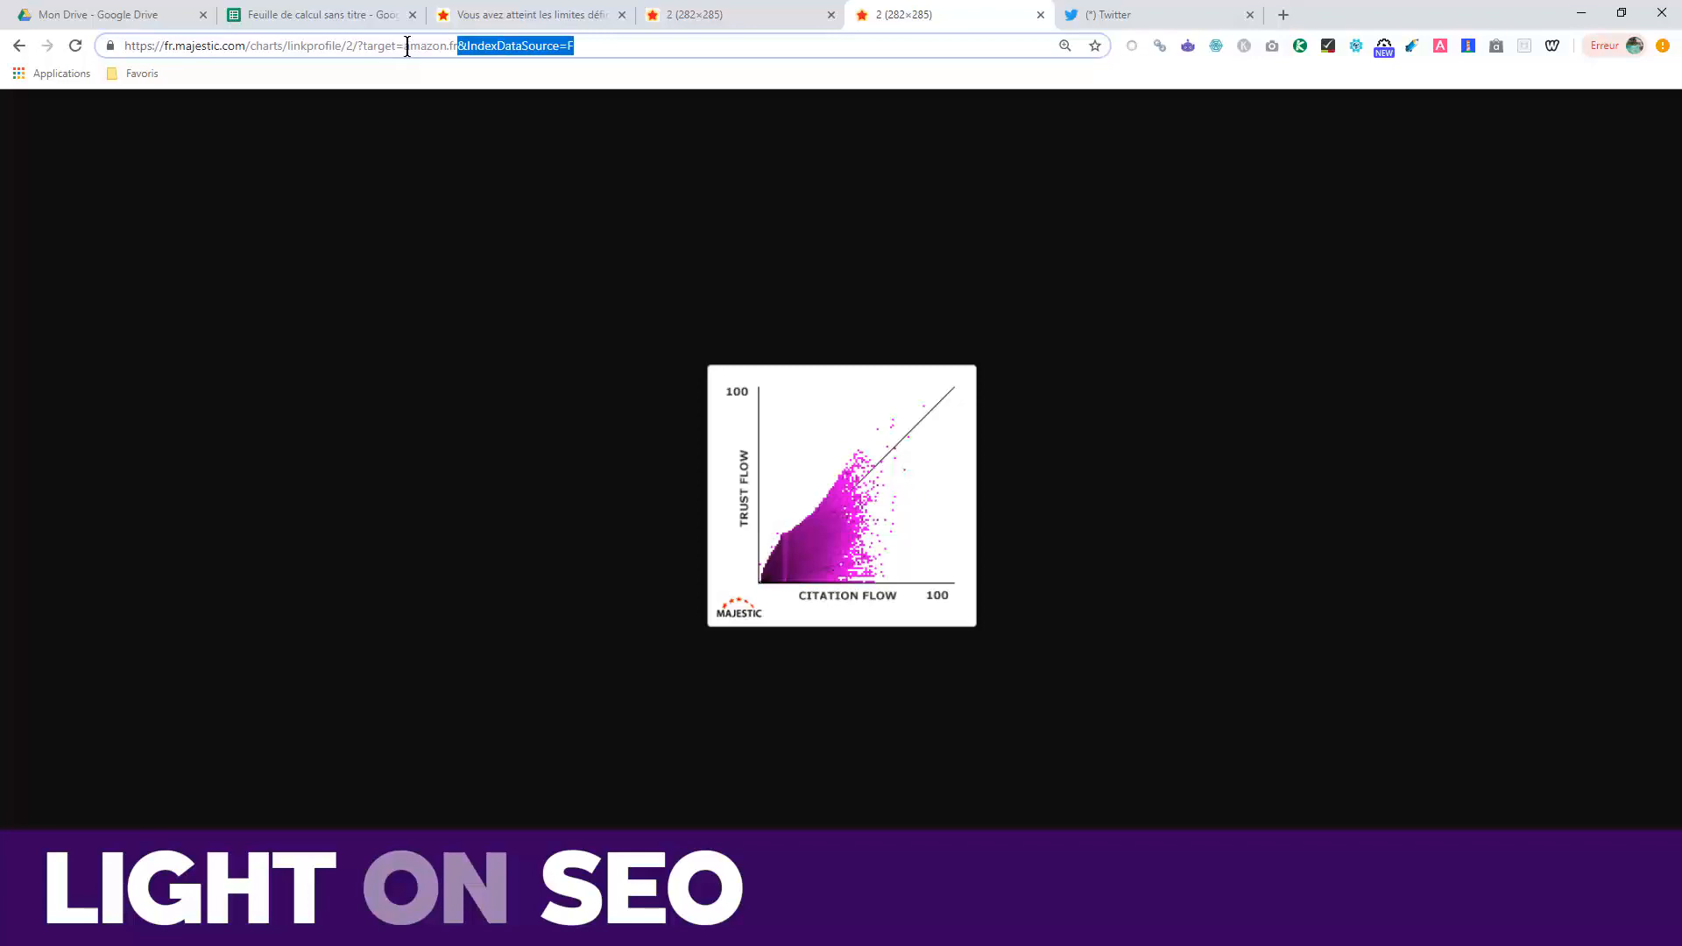
{"action": "left_click_drag", "start_coordinate": [410, 45], "coordinate": [458, 44]}
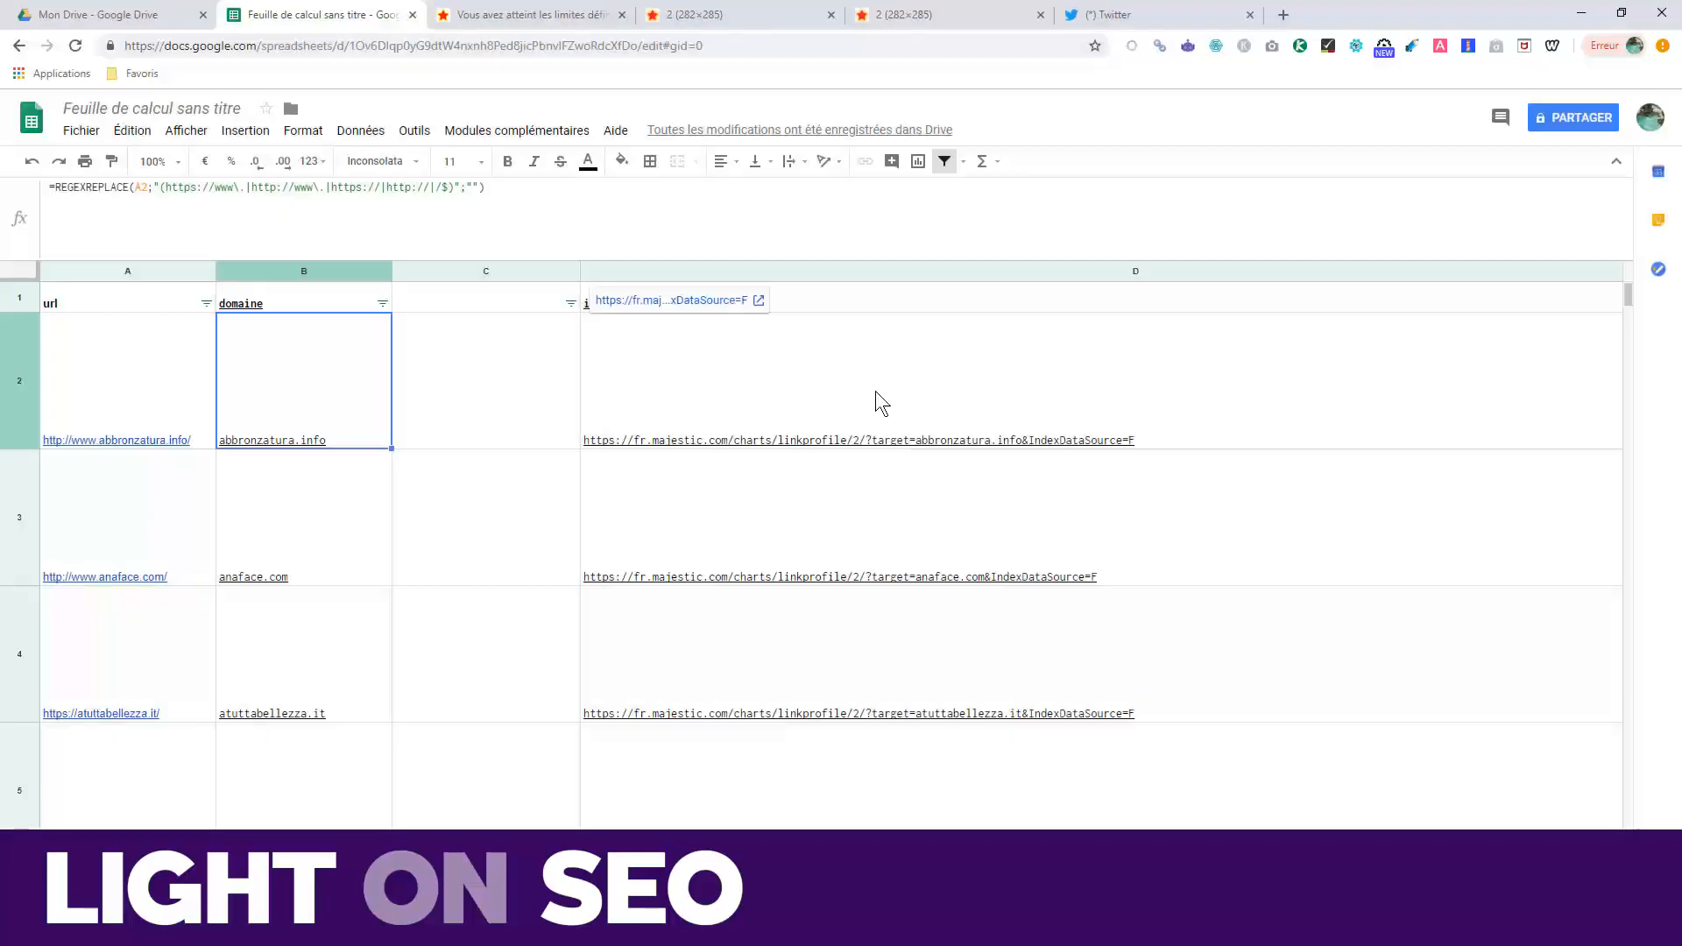
Examine the CONCATENATE formula in D2, covering the Majestic base URL, the B2 domain reference and the IndexDataSource suffix
{"action": "left_click", "coordinate": [875, 390]}
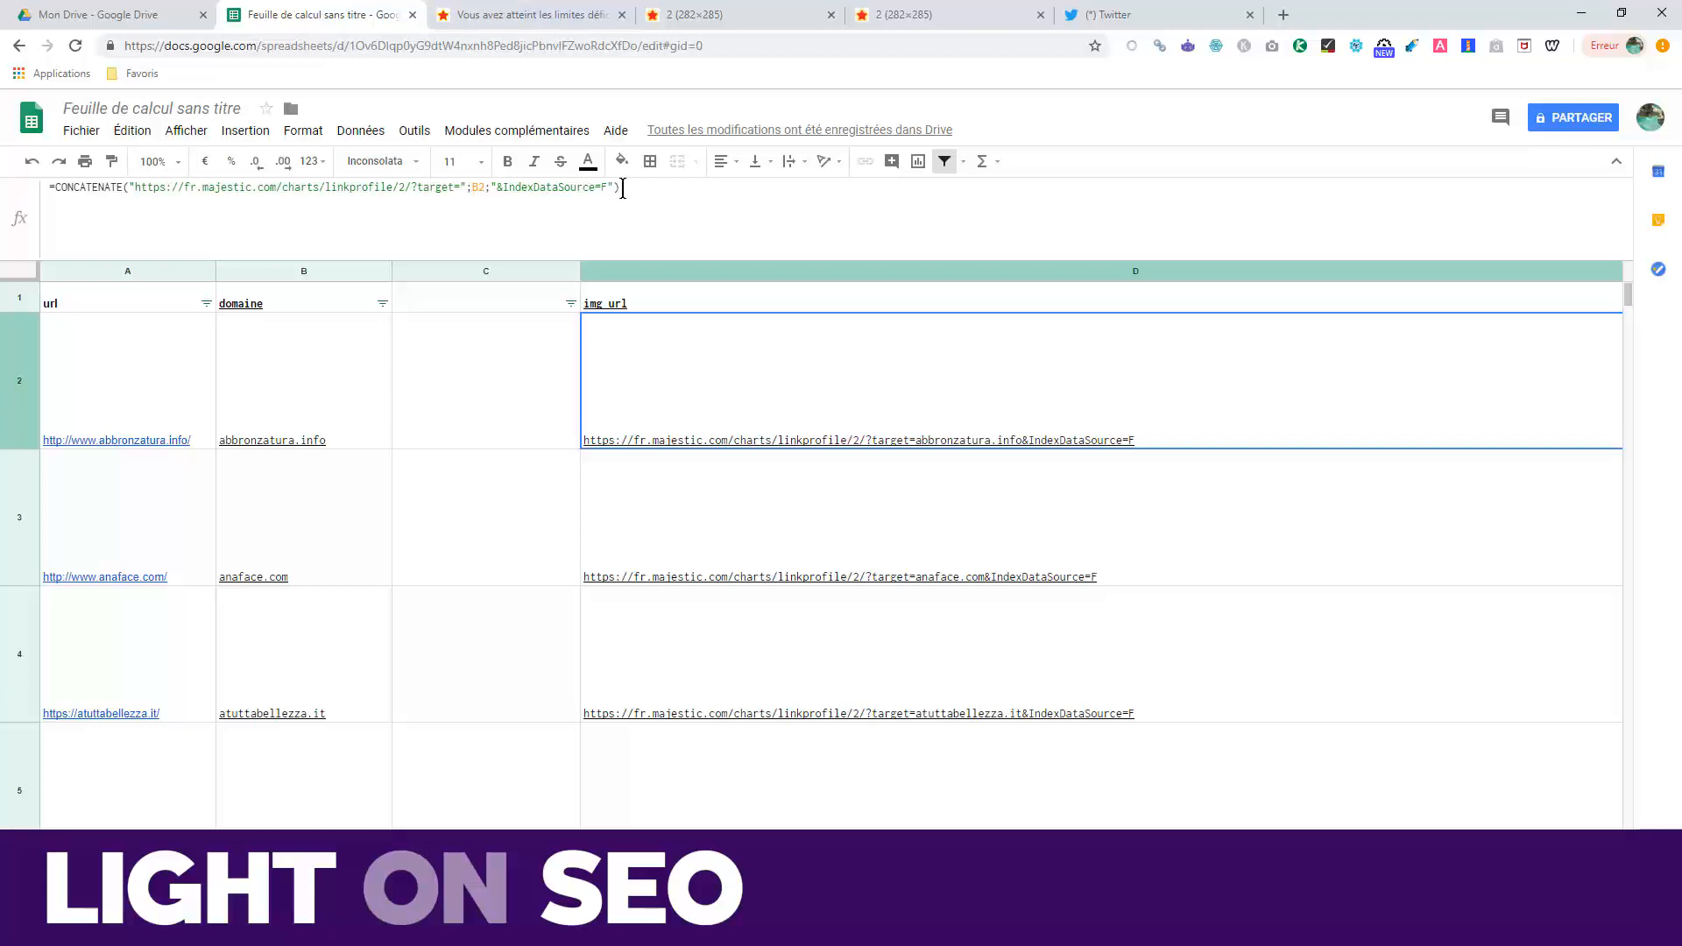
{"action": "left_click", "coordinate": [470, 187]}
{"action": "left_click_drag", "start_coordinate": [466, 187], "coordinate": [133, 185]}
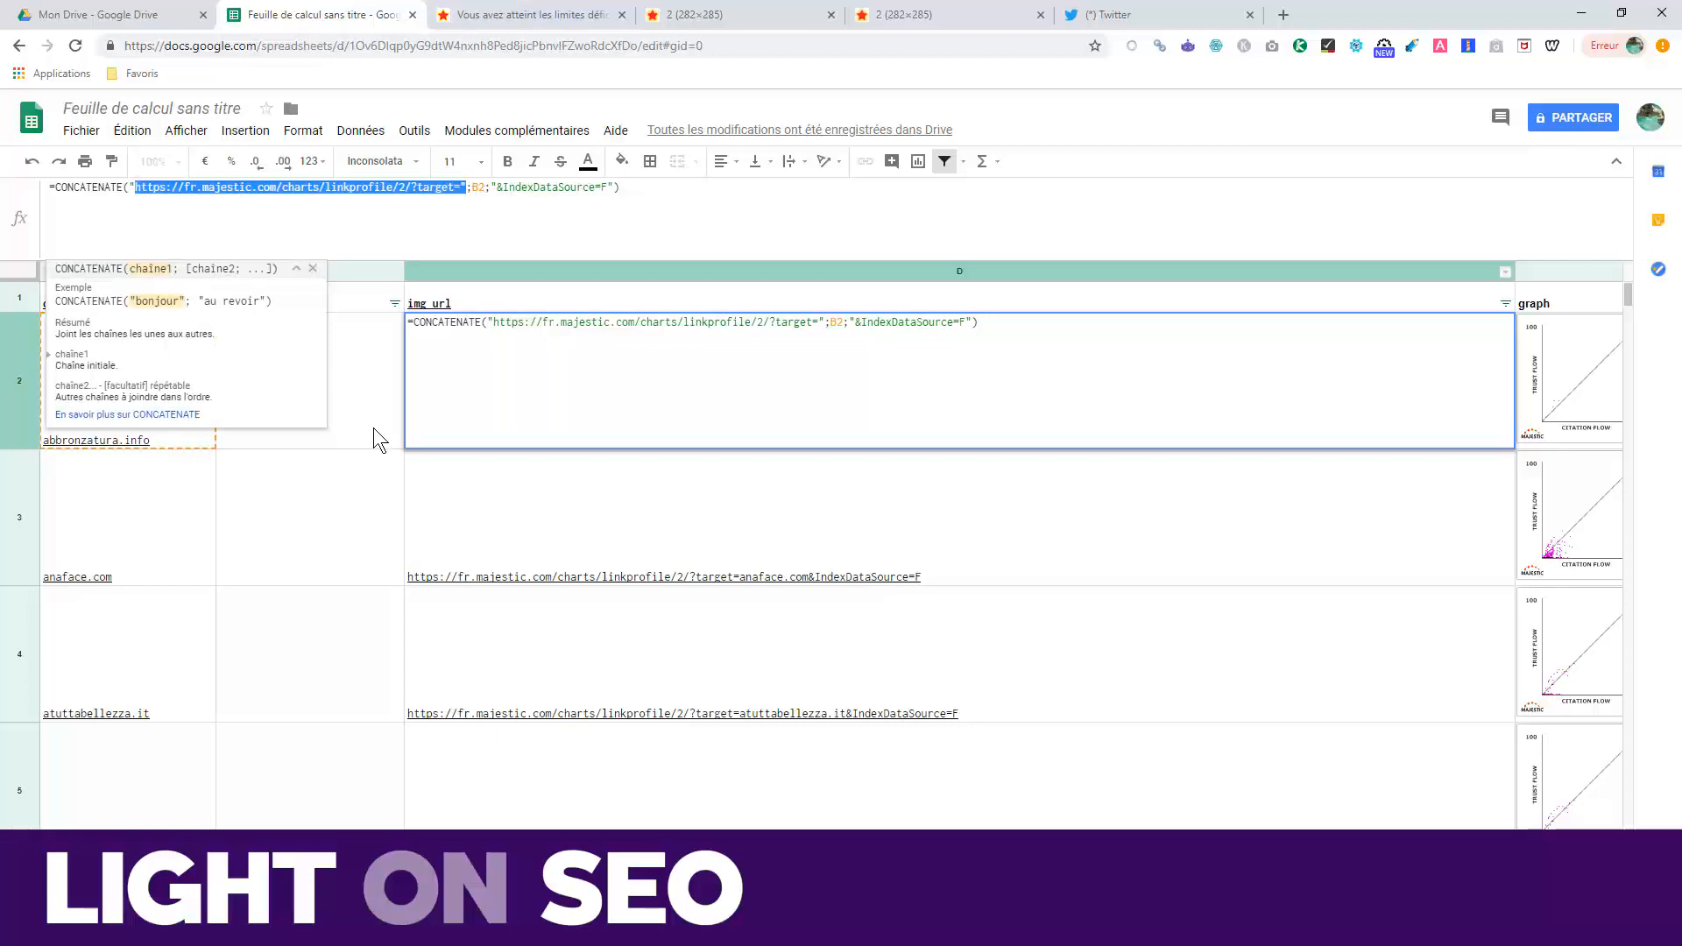
{"action": "left_click", "coordinate": [364, 371]}
{"action": "left_click", "coordinate": [165, 391]}
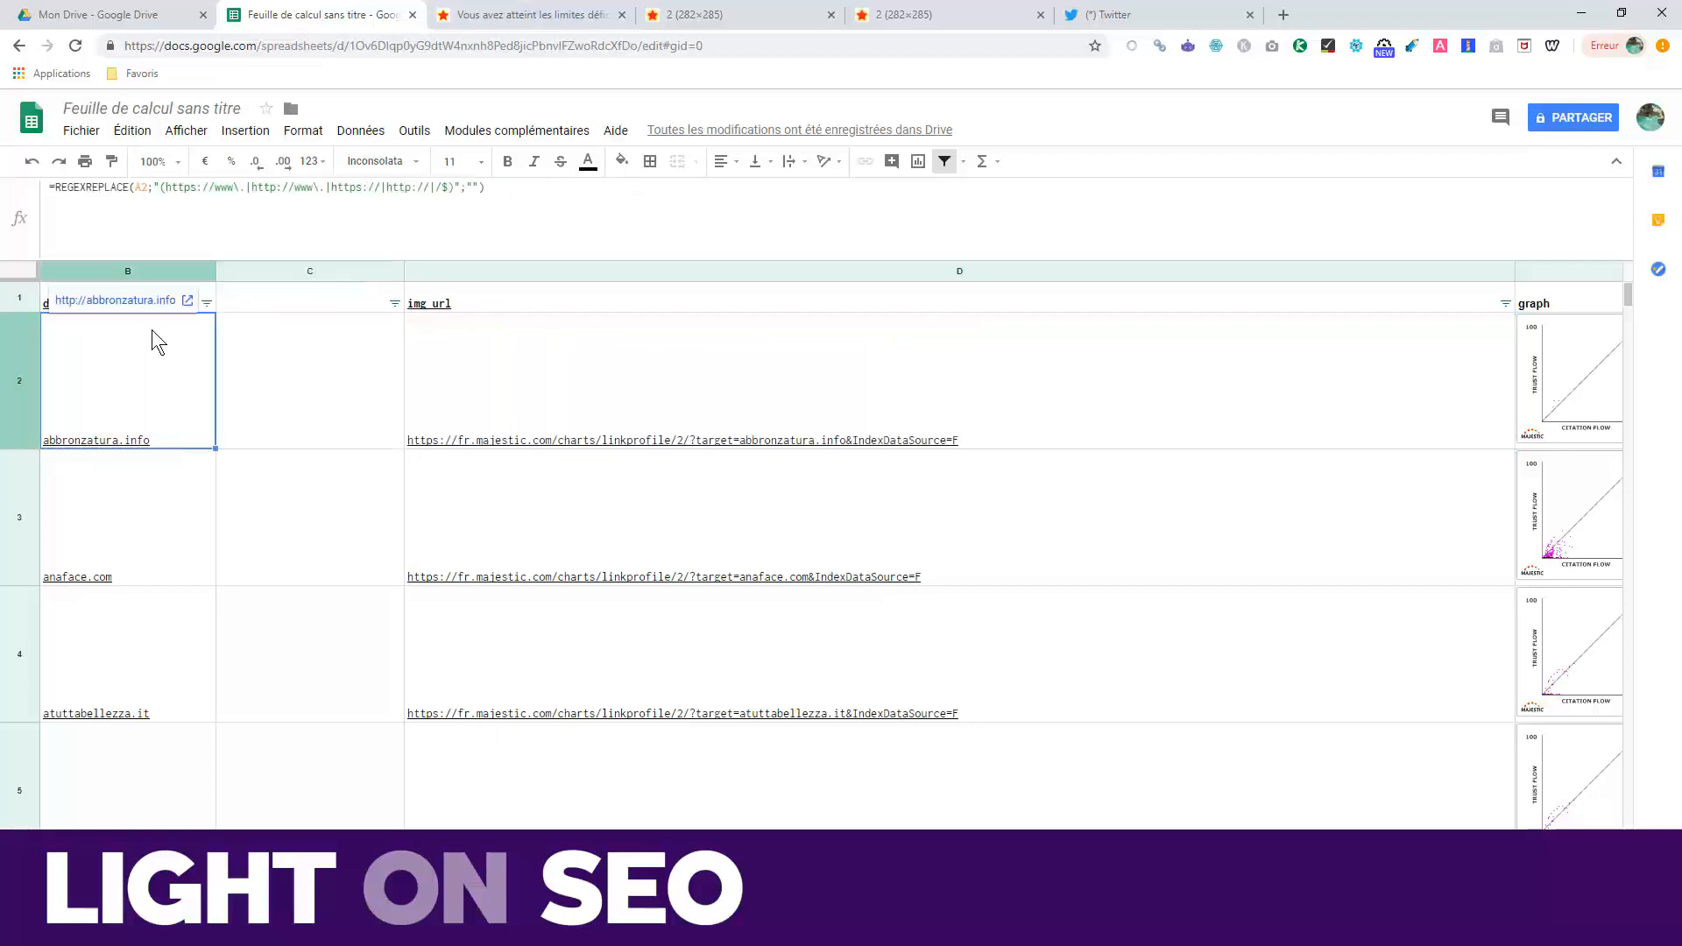
{"action": "left_click", "coordinate": [545, 360]}
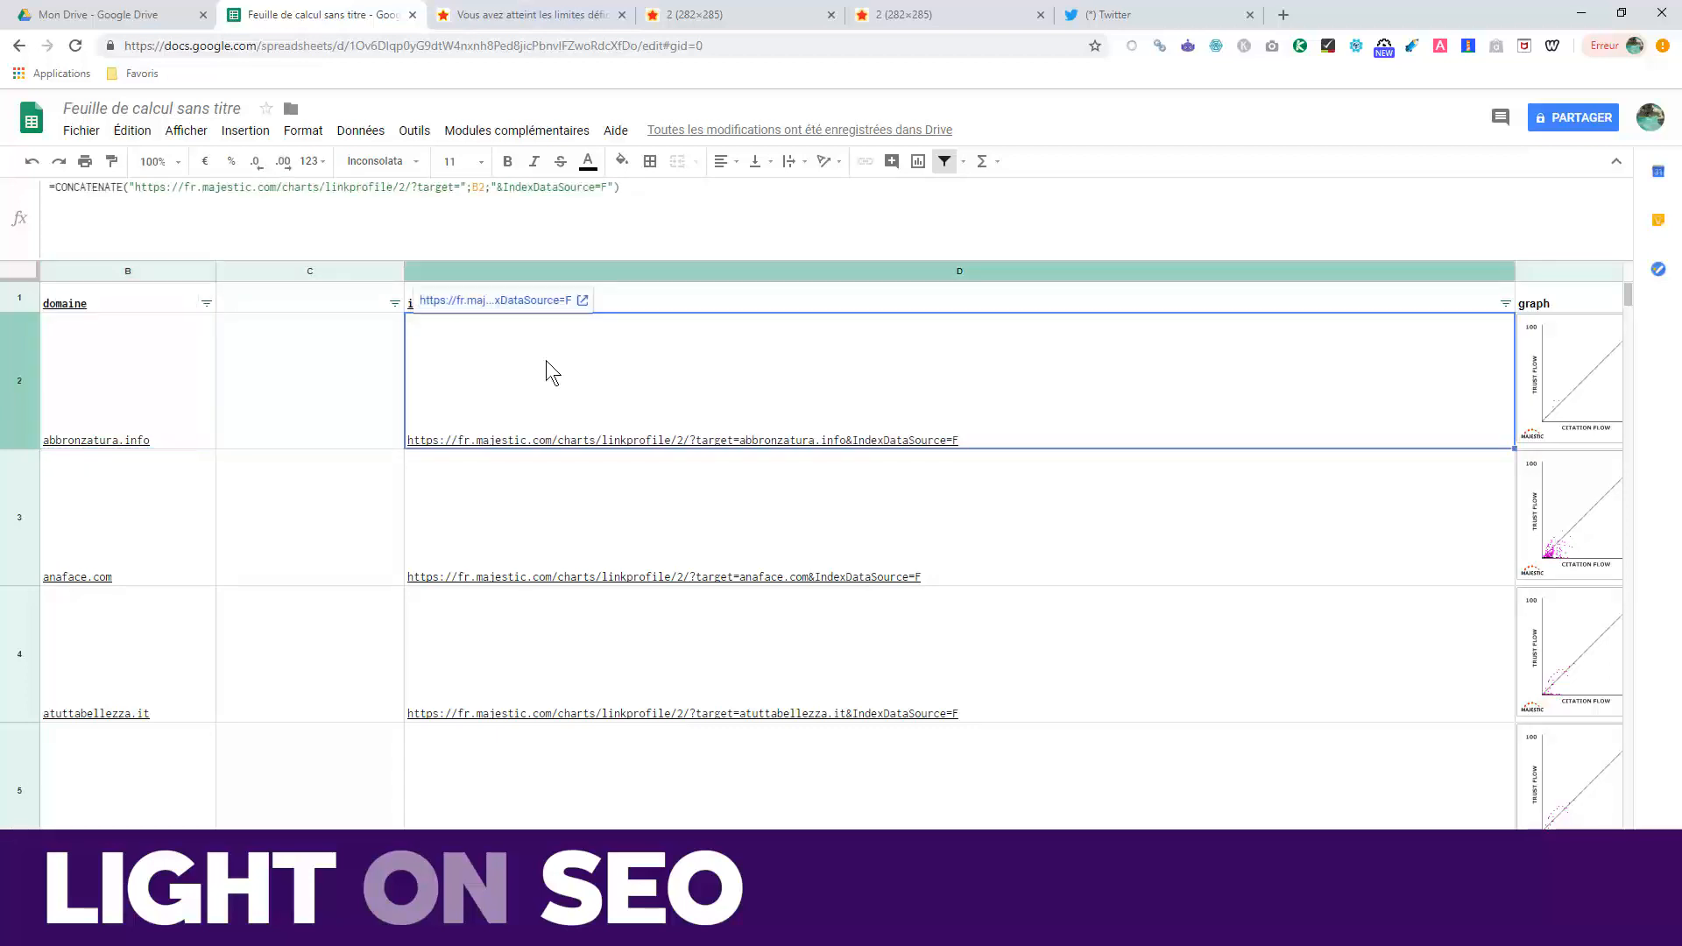
{"action": "left_click", "coordinate": [489, 188]}
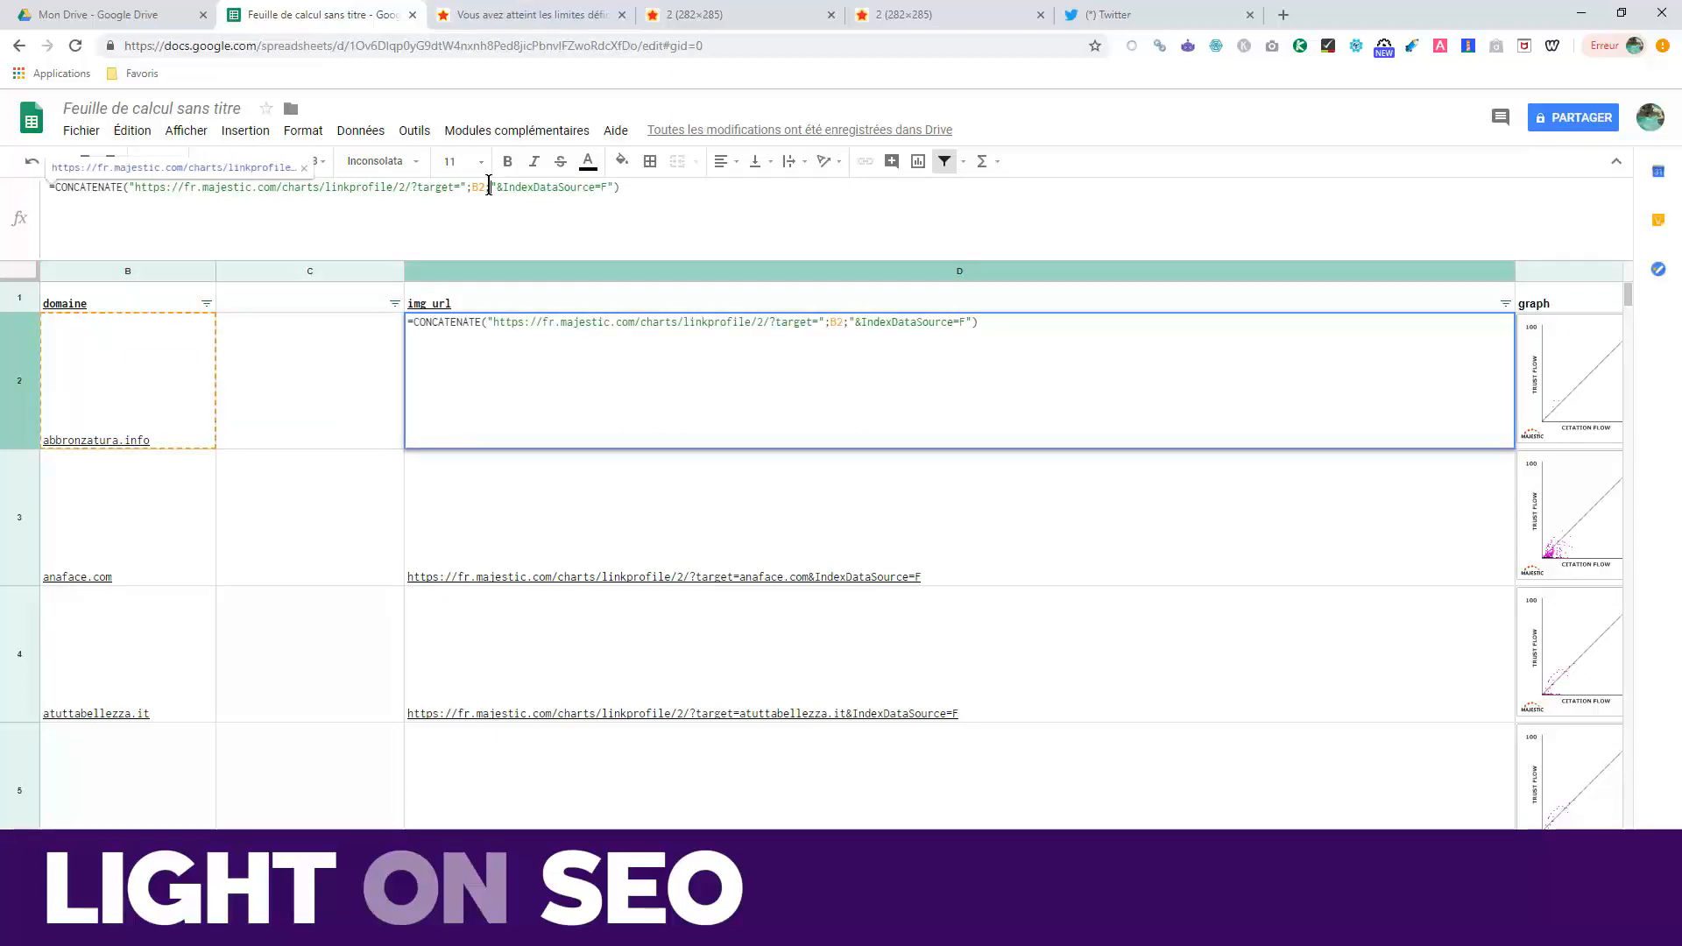
{"action": "left_click_drag", "start_coordinate": [489, 188], "coordinate": [608, 186]}
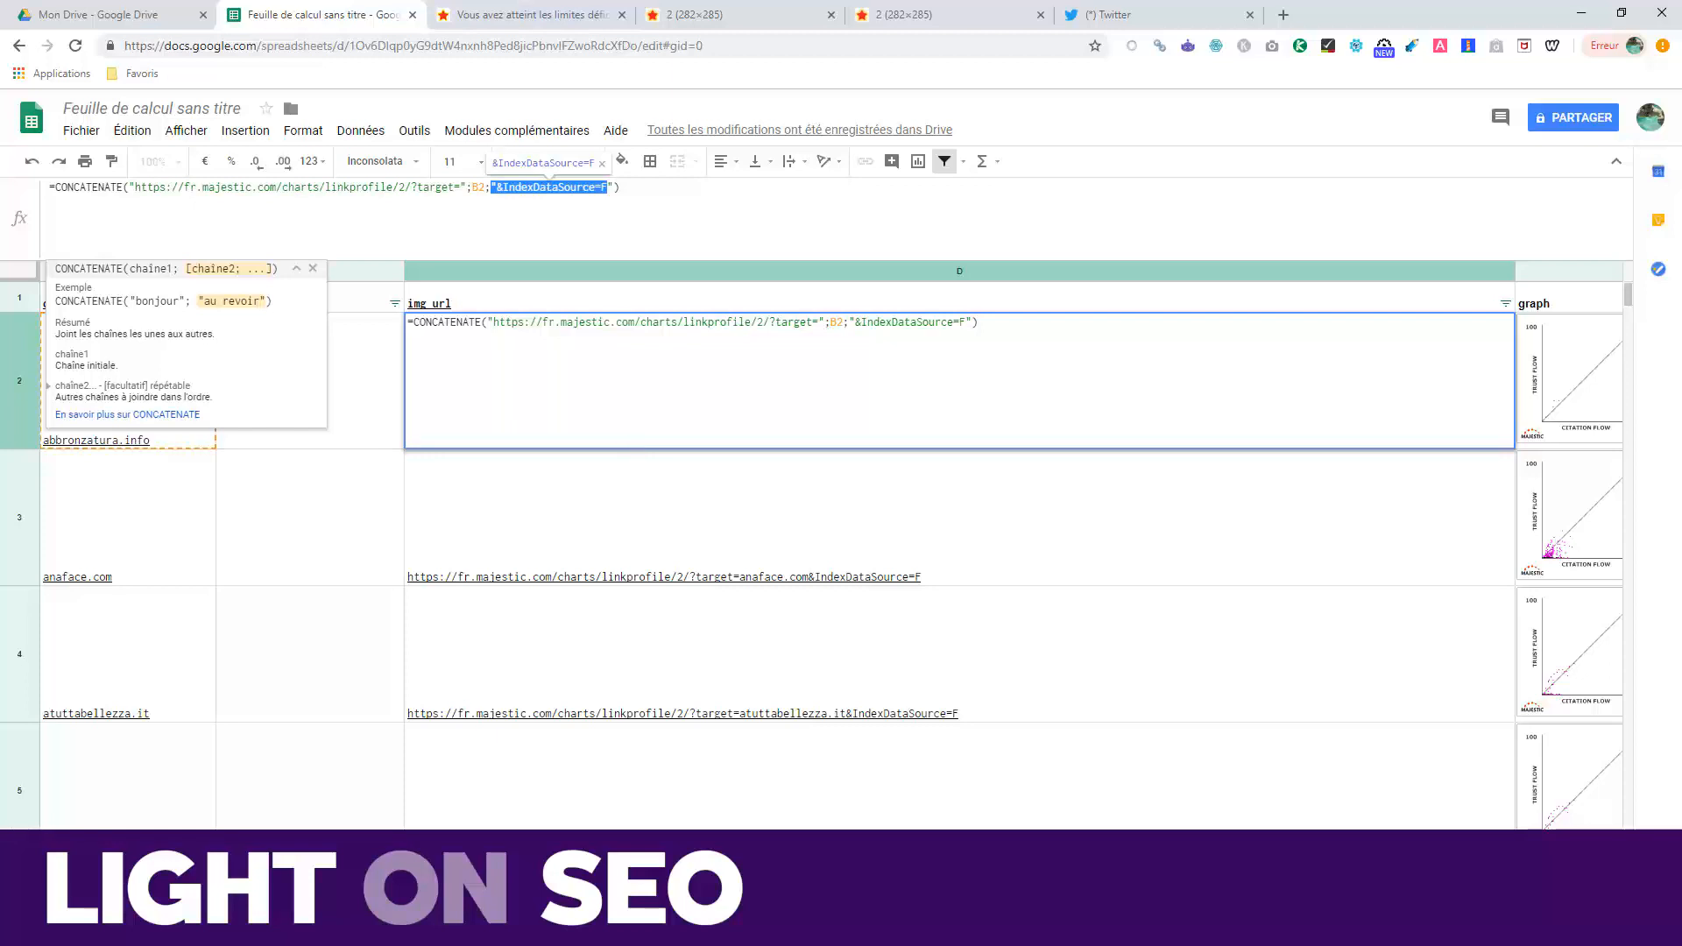
{"action": "scroll", "coordinate": [788, 525], "scroll_direction": "right", "scroll_amount": 2}
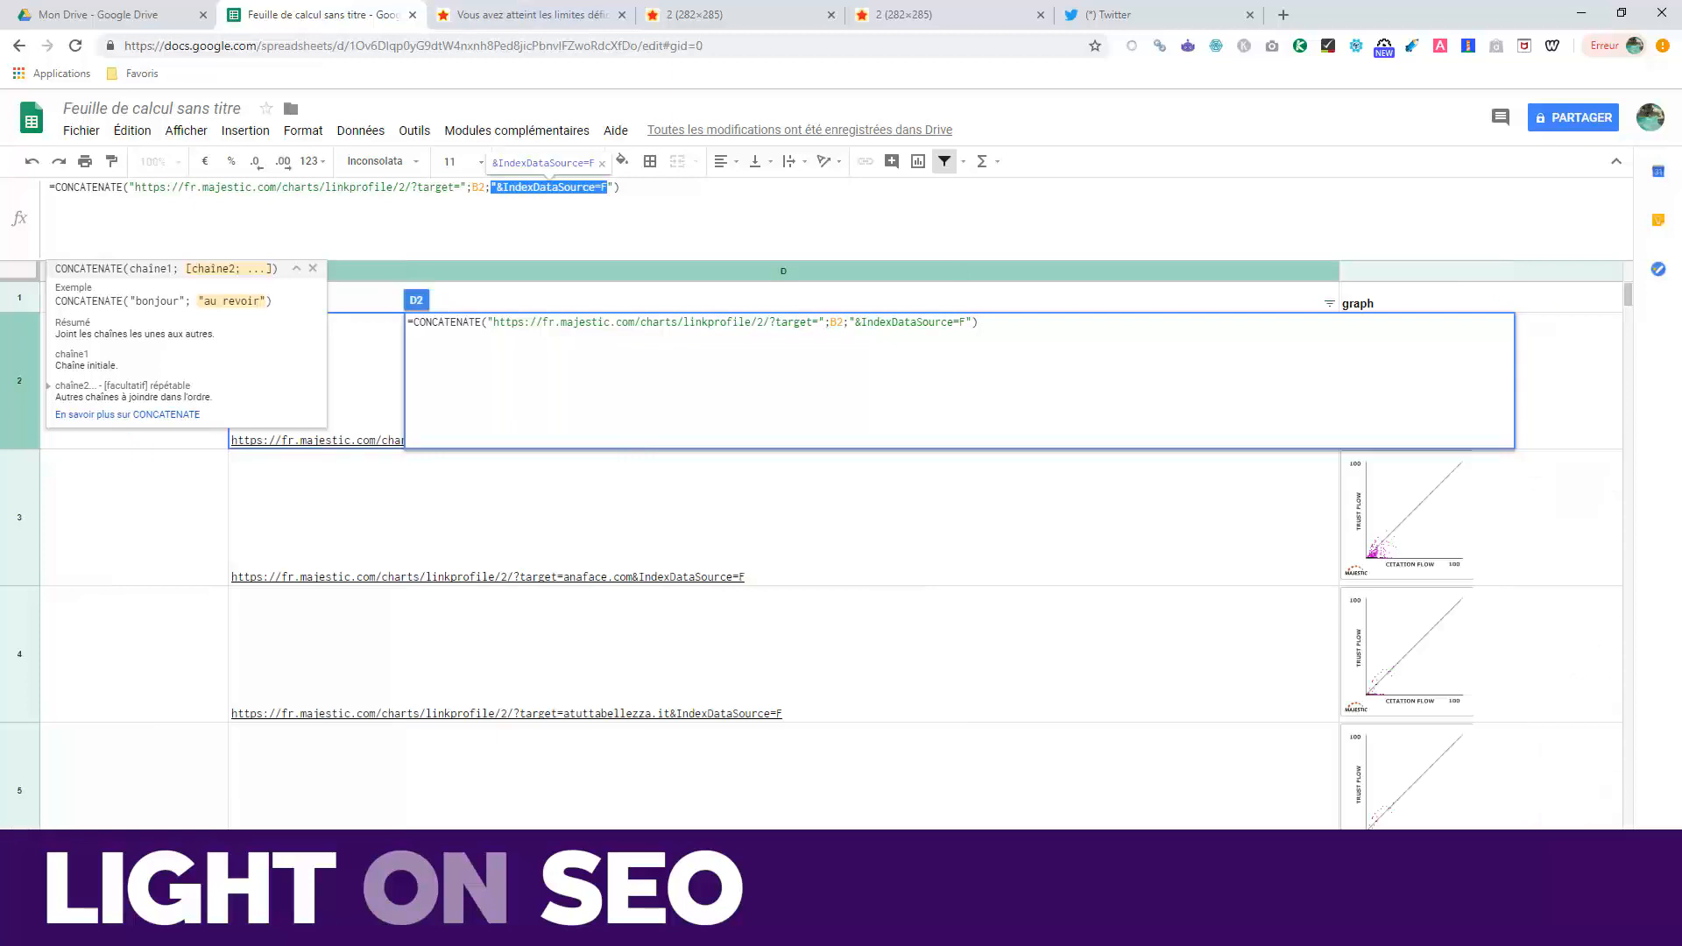
{"action": "left_click", "coordinate": [1032, 579]}
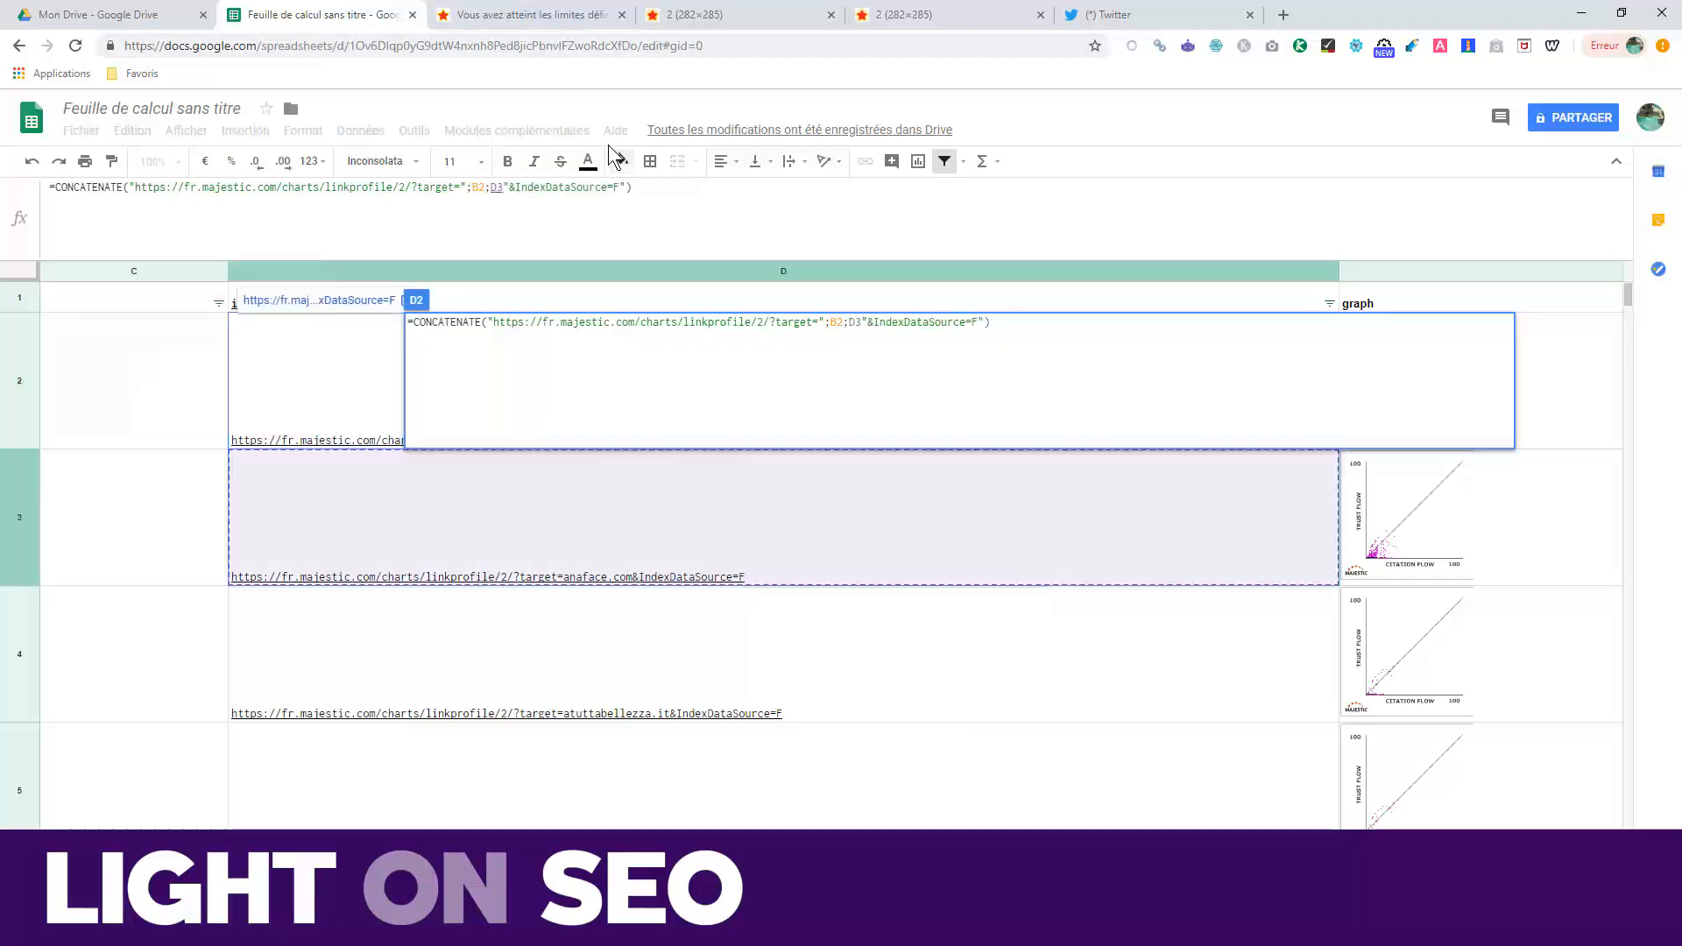
{"action": "key", "text": "BackSpace"}
{"action": "key", "text": "BackSpace"}
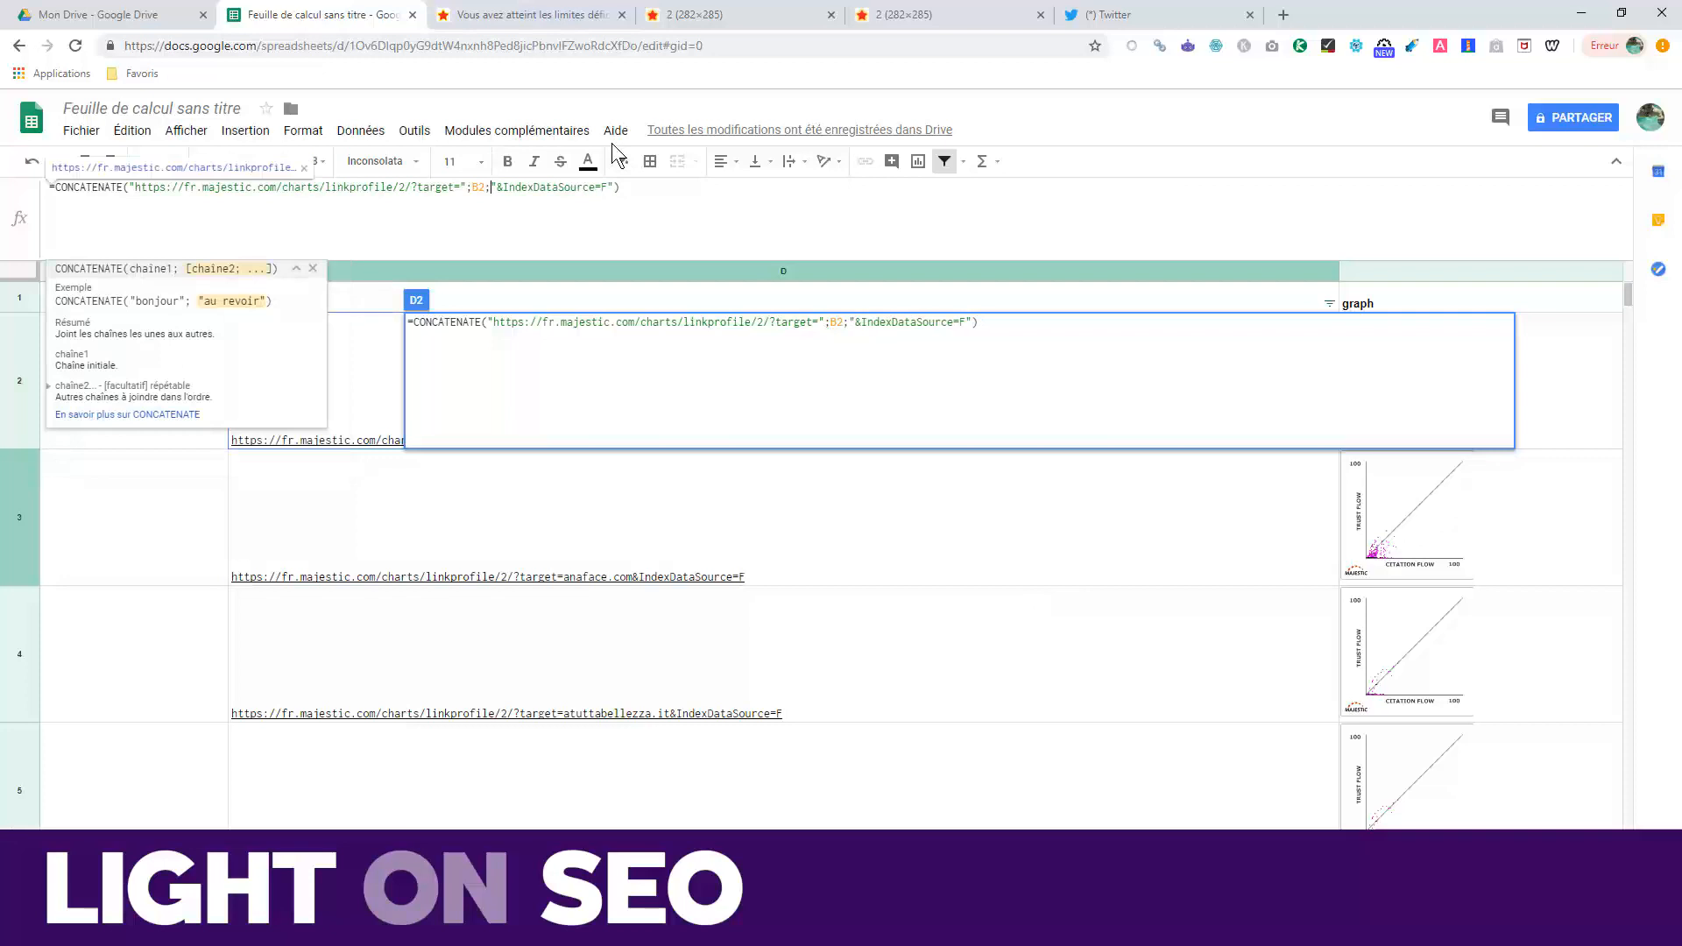
{"action": "key", "text": "Return"}
Check the image formula in the graph column's row 2 and review the Majestic charts for the listed domains
{"action": "left_click", "coordinate": [1516, 403]}
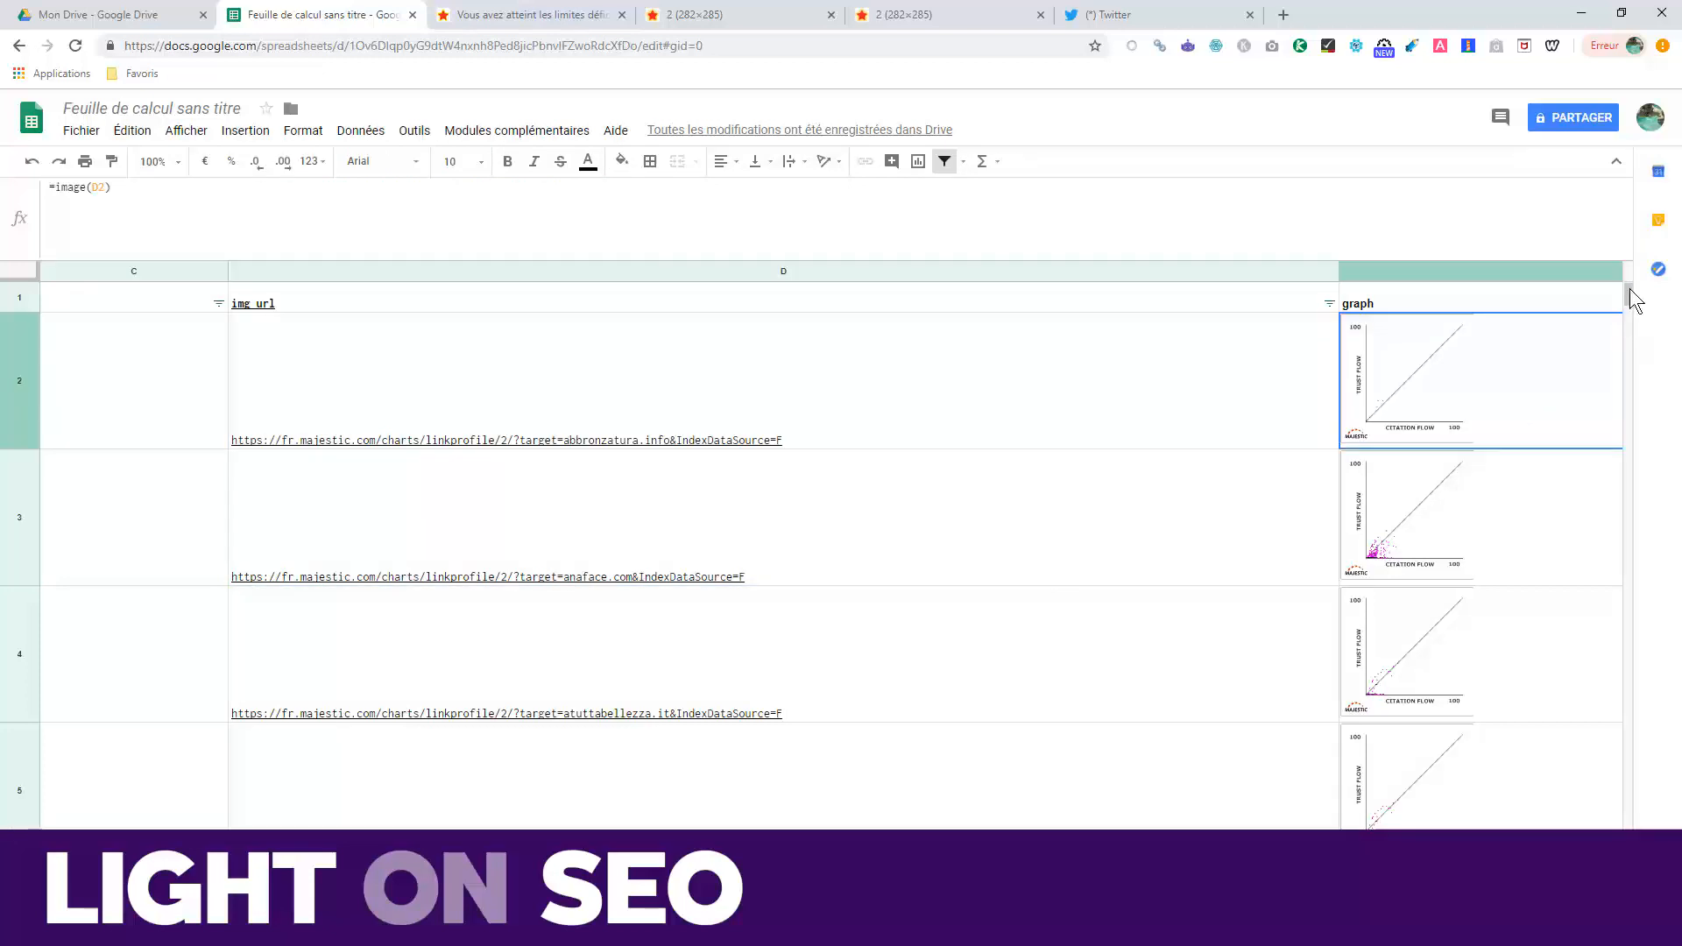
{"action": "left_click_drag", "start_coordinate": [1629, 287], "coordinate": [1622, 296]}
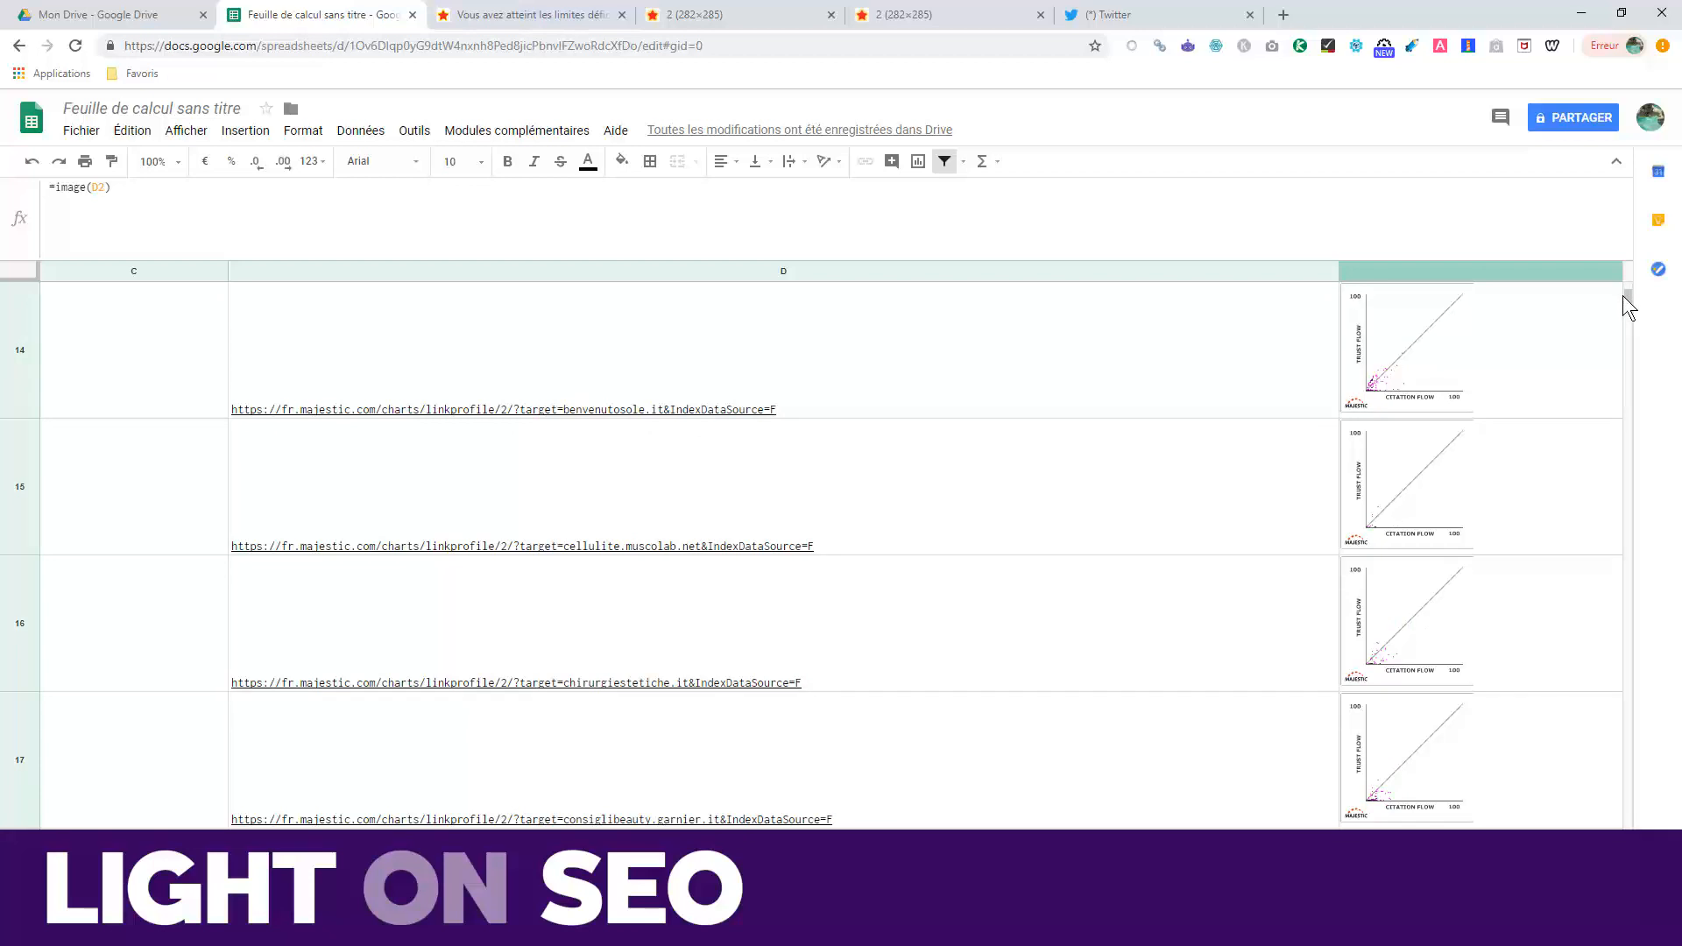
{"action": "mouse_move", "coordinate": [263, 819]}
{"action": "scroll", "coordinate": [1630, 302], "scroll_direction": "down", "scroll_amount": 15}
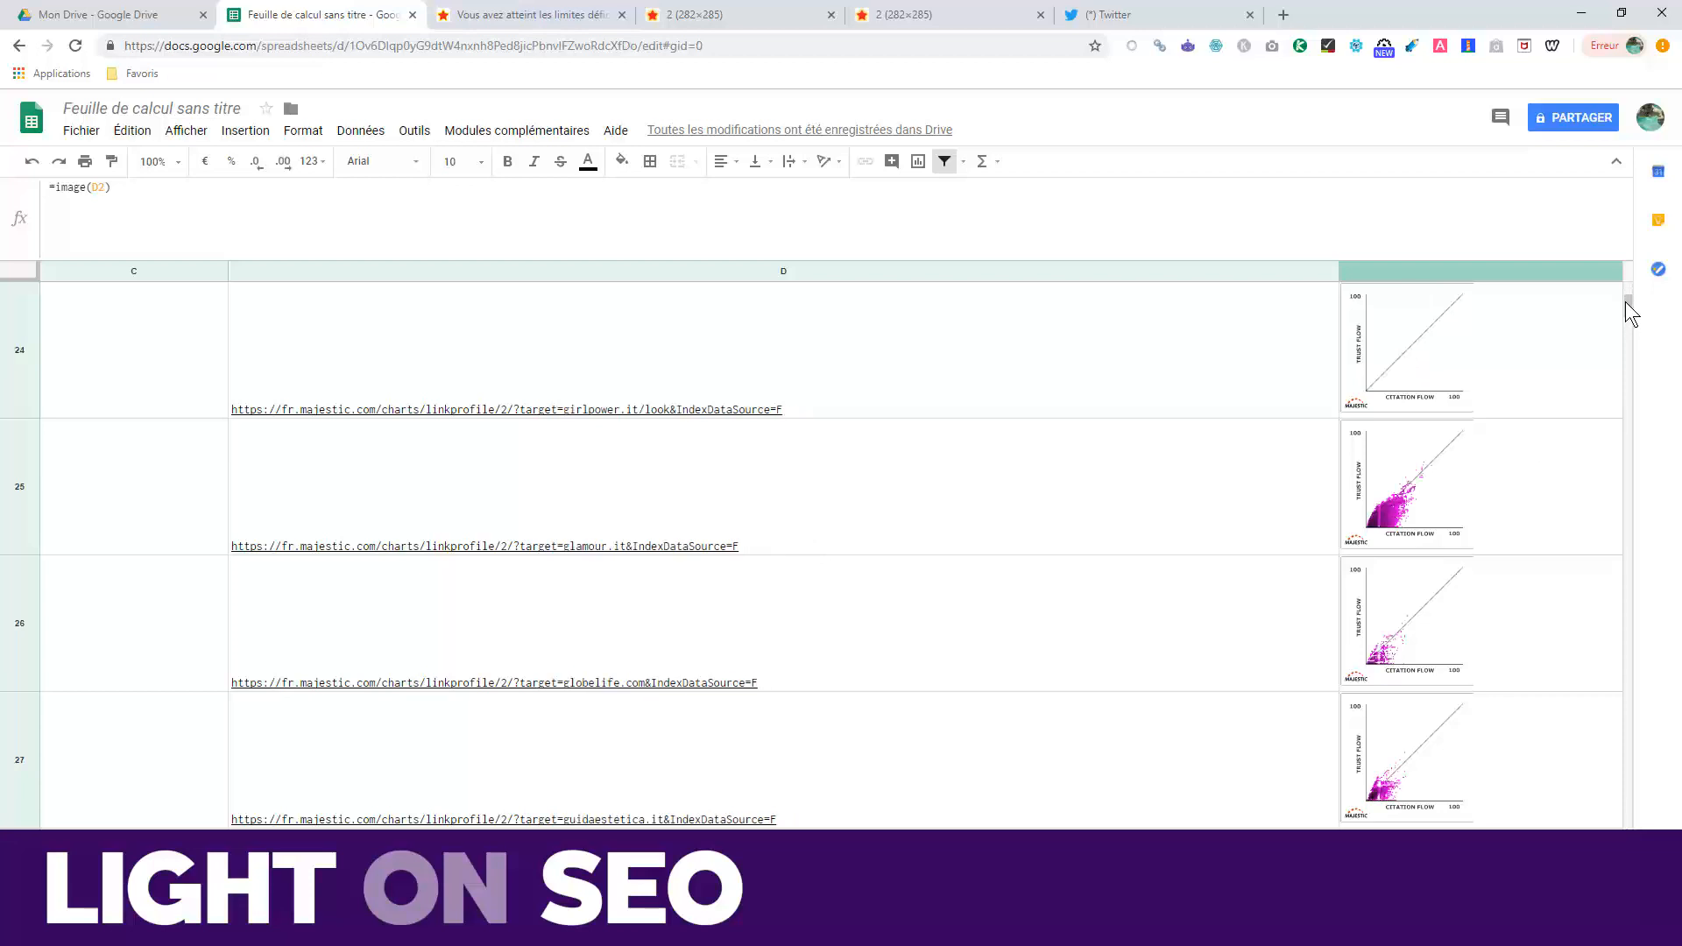
{"action": "scroll", "coordinate": [1625, 306], "scroll_direction": "down", "scroll_amount": 5}
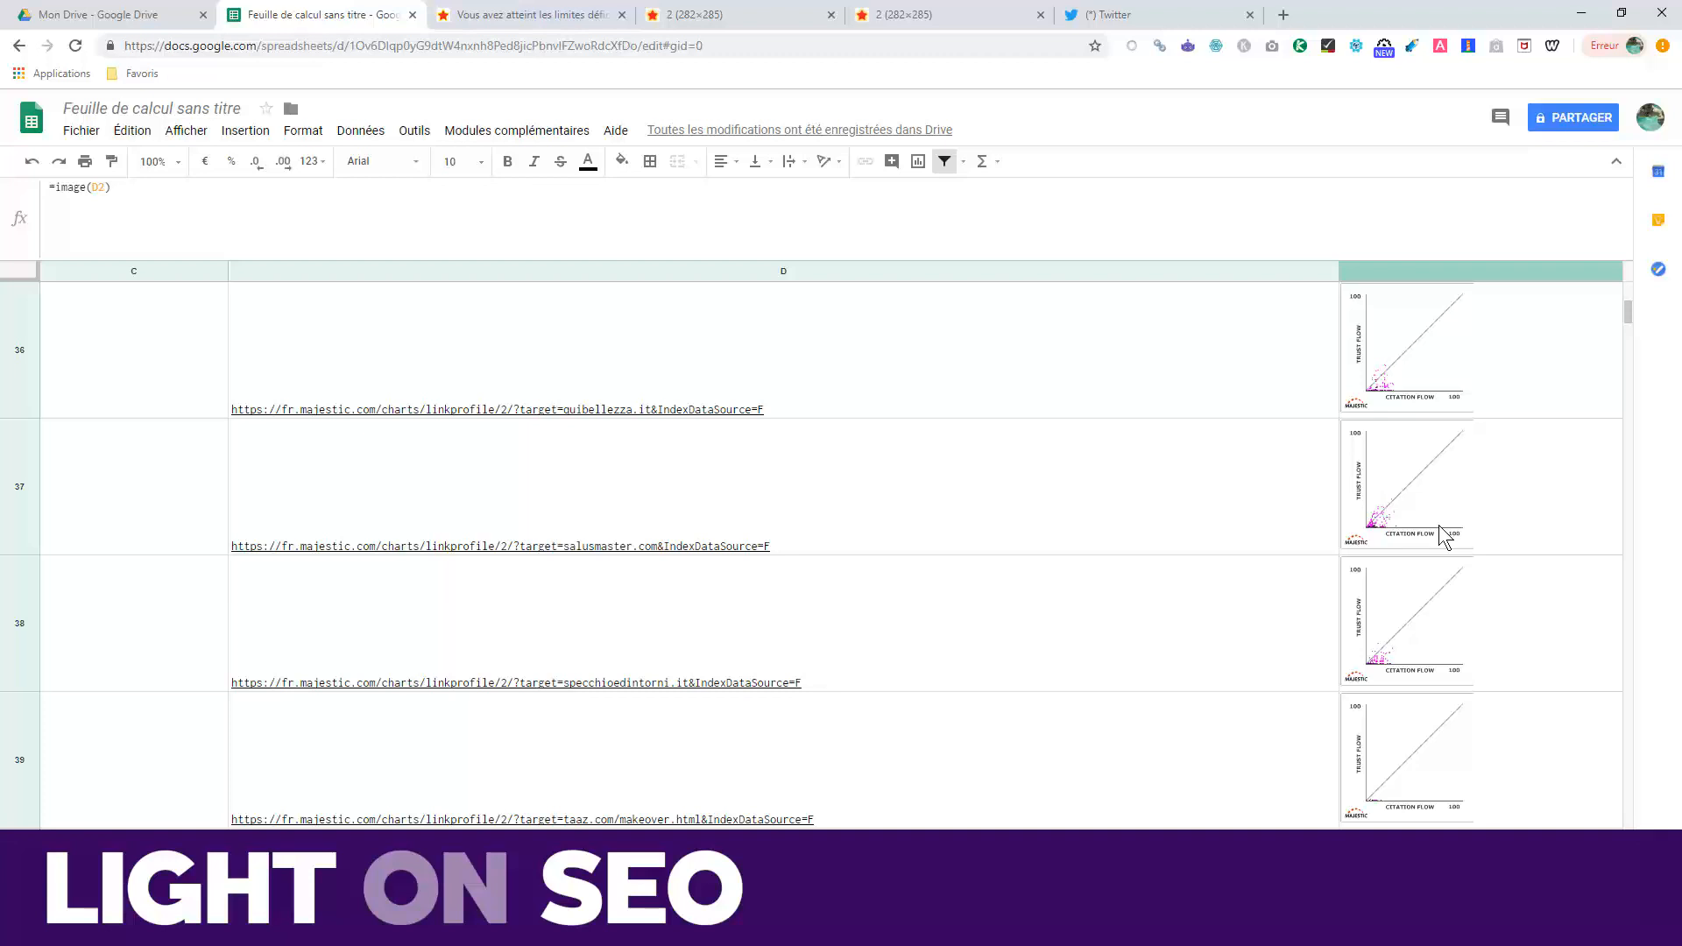
{"action": "left_click_drag", "start_coordinate": [1627, 313], "coordinate": [1629, 287]}
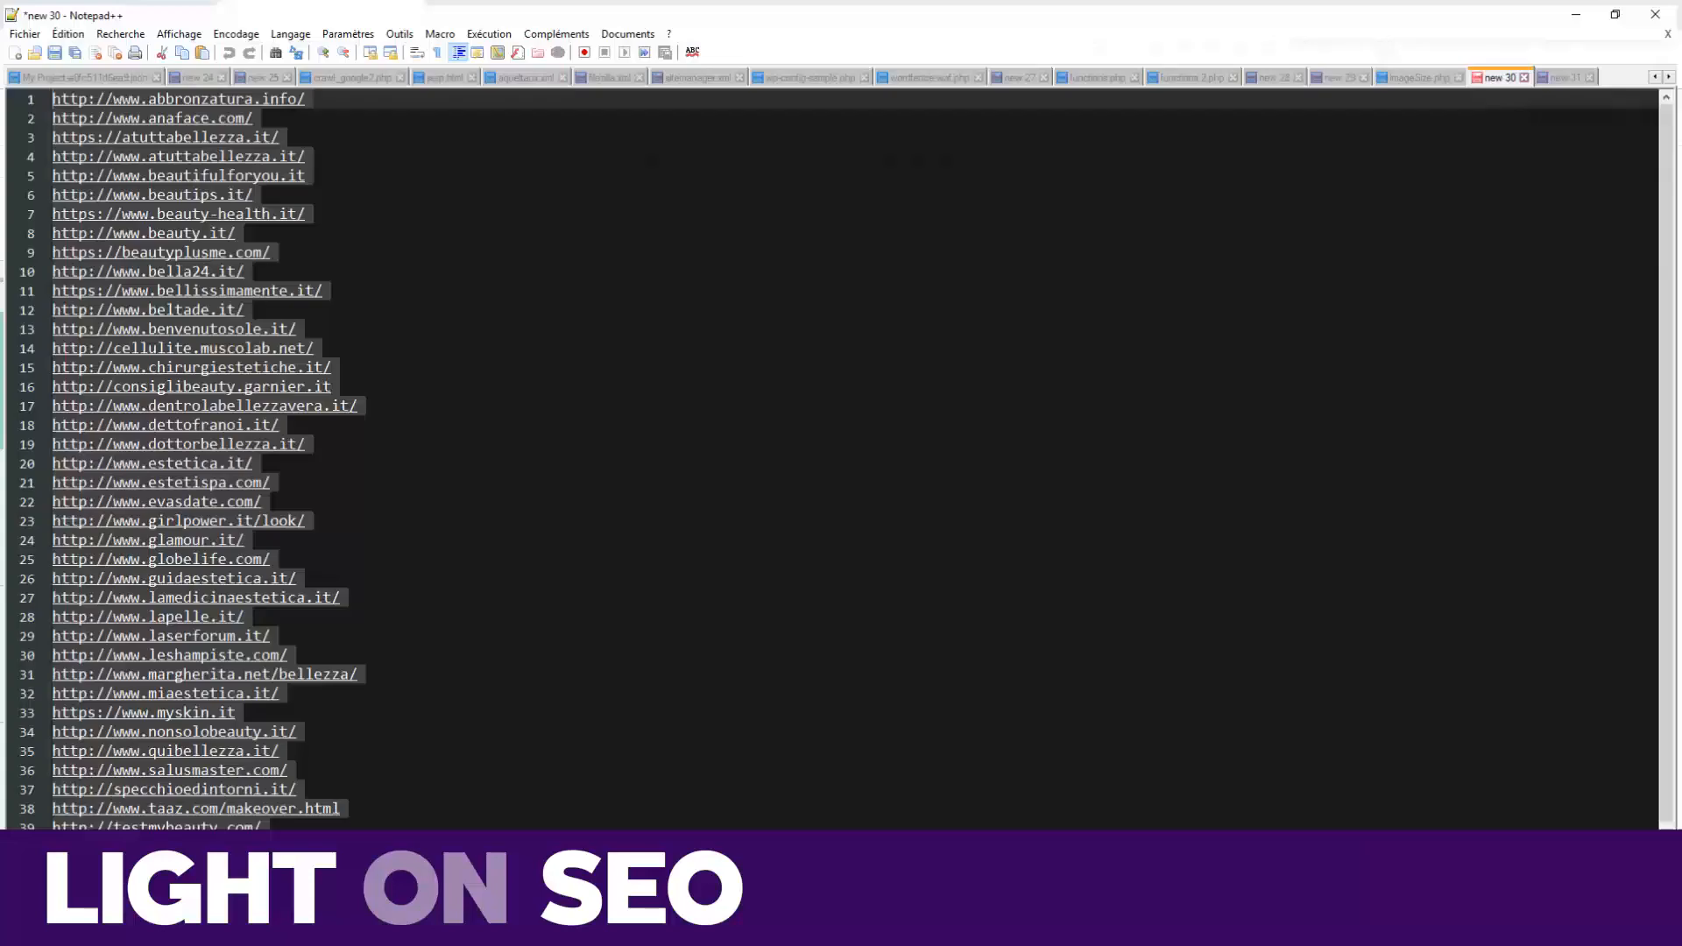
Examine the retrieve_remote_file_size function and the echoed $size variable in imageSize.php in Notepad++, then return to the Google Sheets spreadsheet
{"action": "left_click", "coordinate": [1438, 71]}
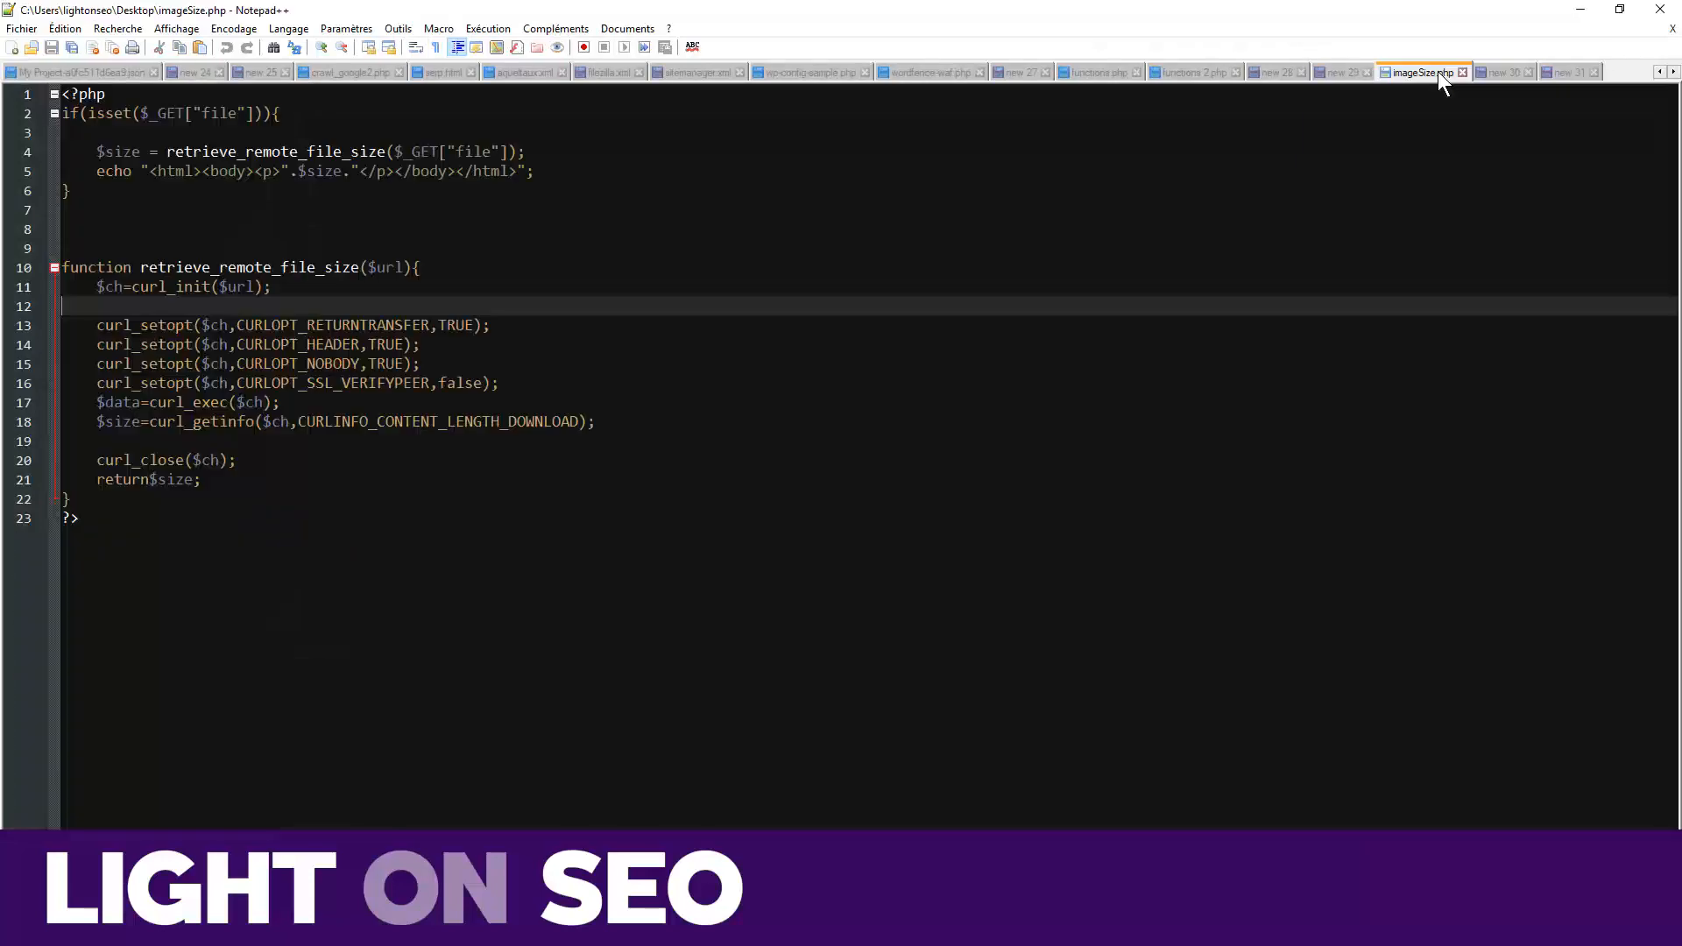
{"action": "left_click", "coordinate": [308, 476]}
{"action": "left_click_drag", "start_coordinate": [97, 491], "coordinate": [63, 266]}
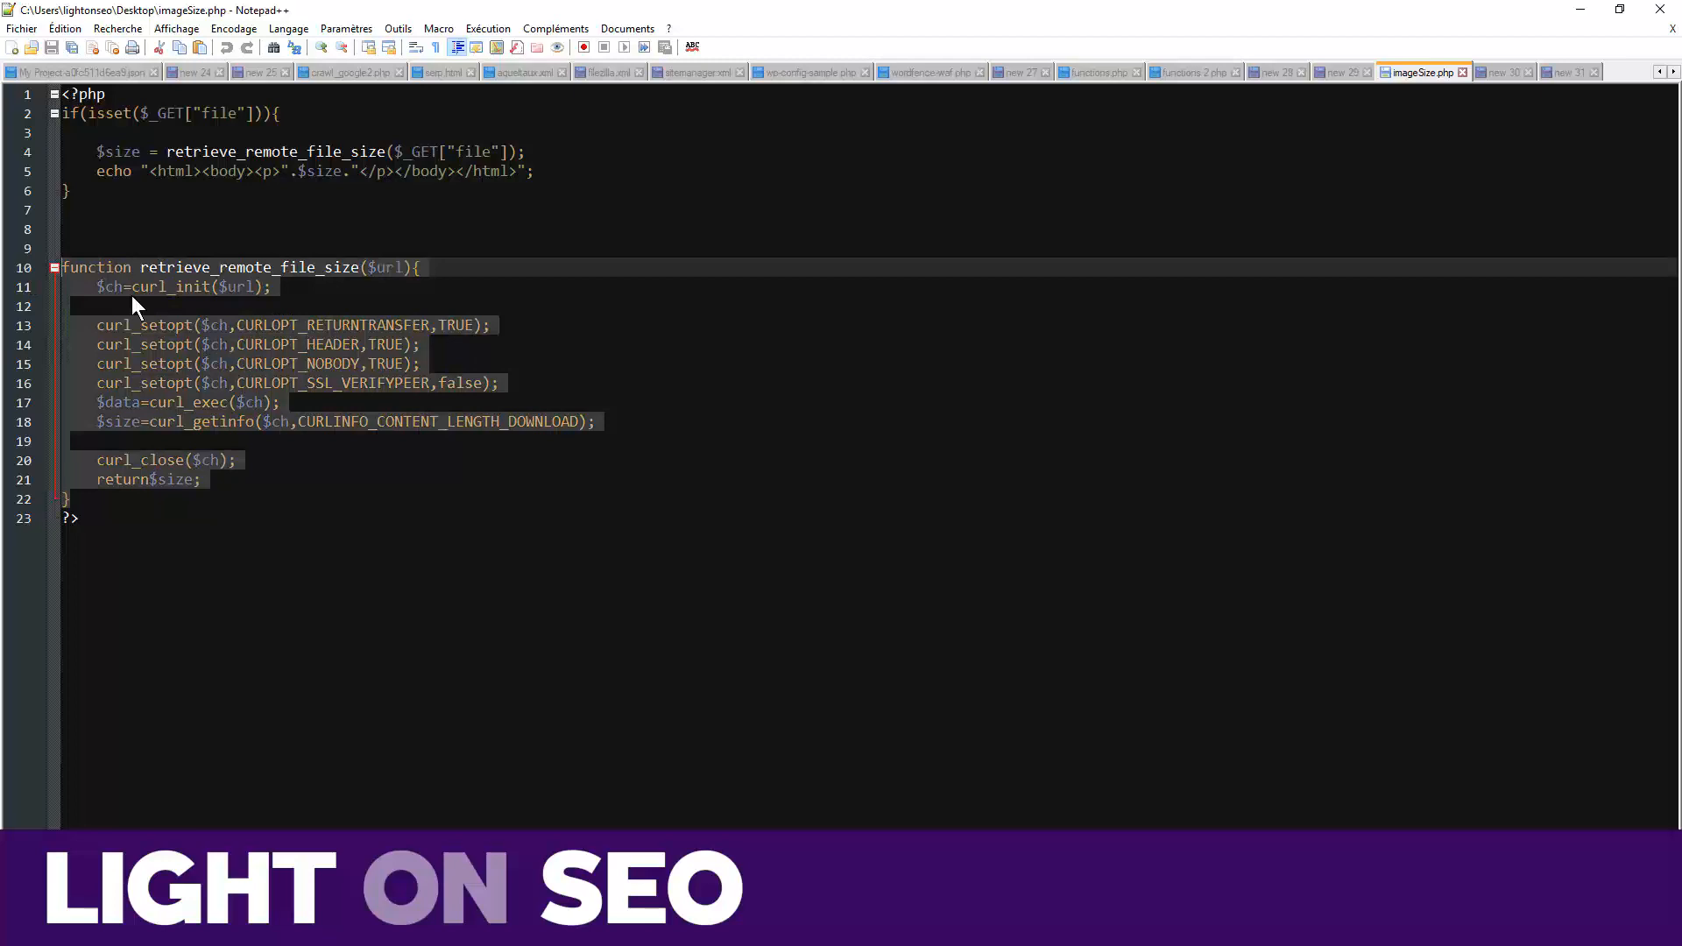
{"action": "left_click", "coordinate": [370, 265]}
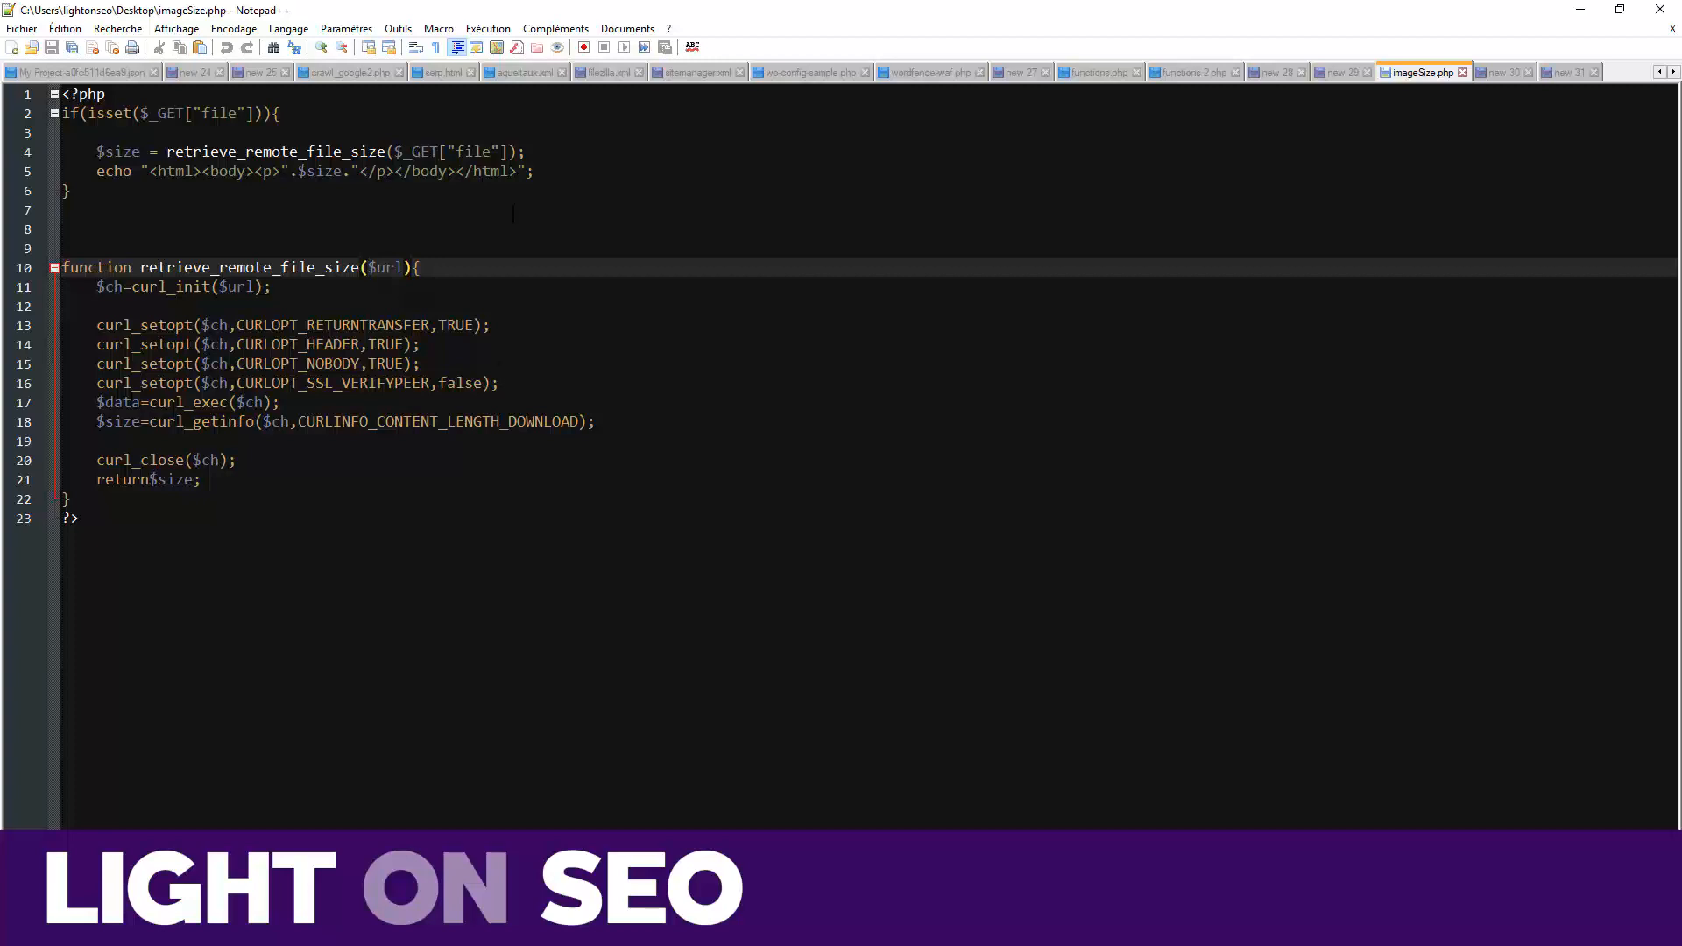
{"action": "double_click", "coordinate": [322, 171]}
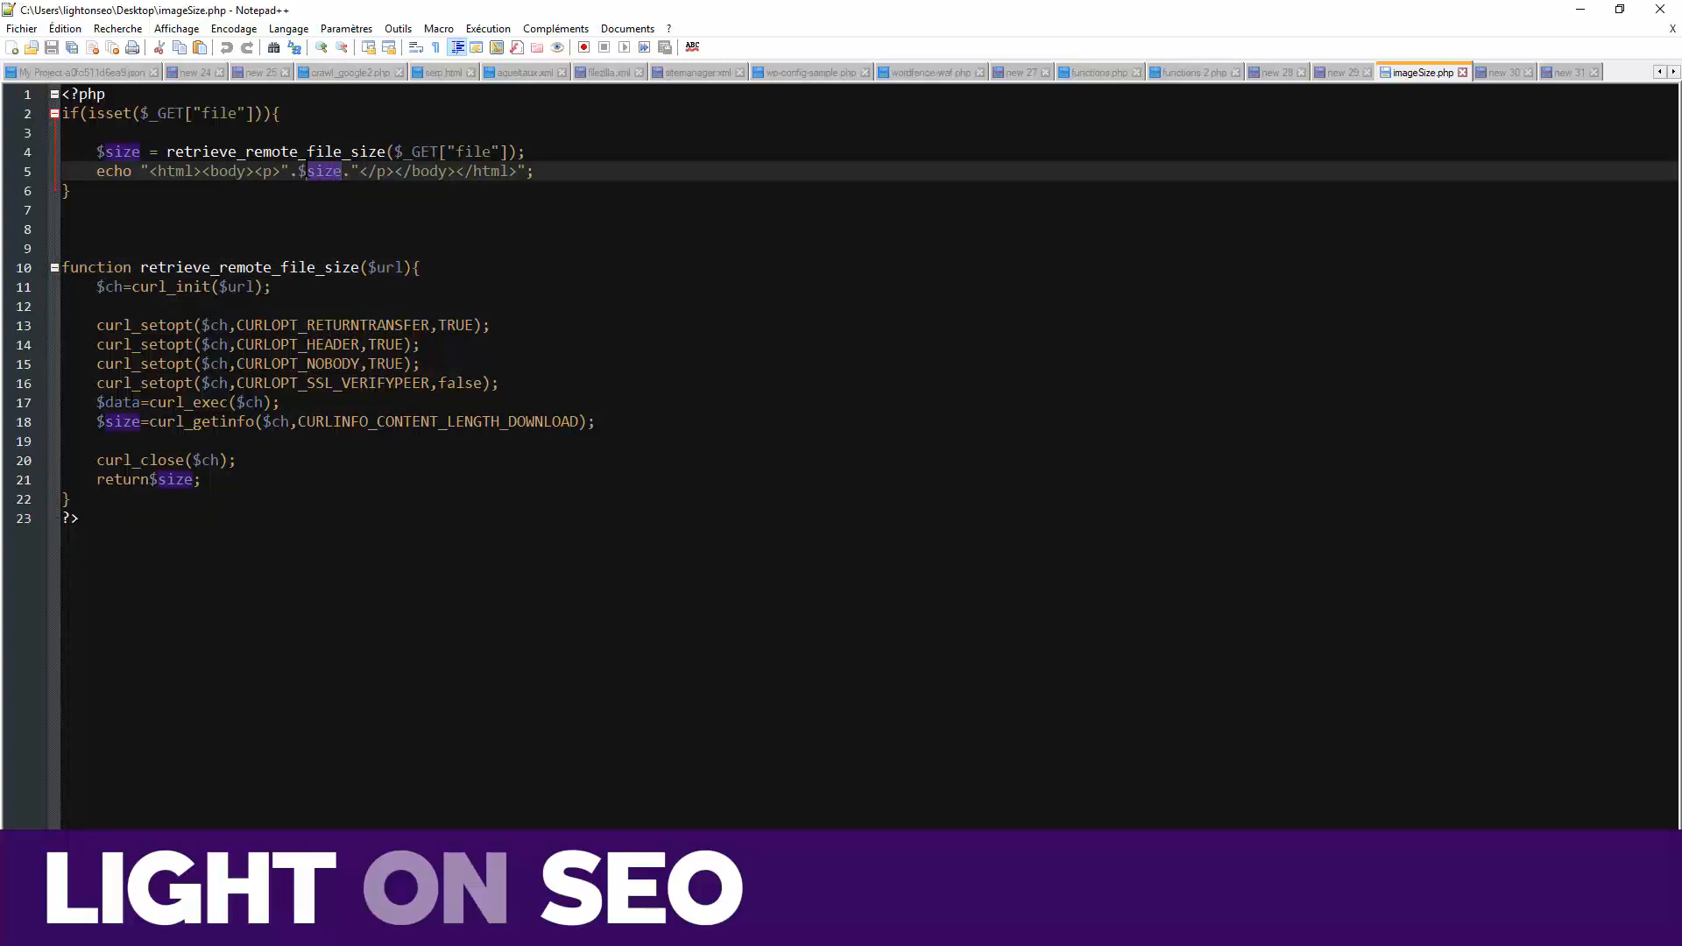
{"action": "key", "text": "shift+Left"}
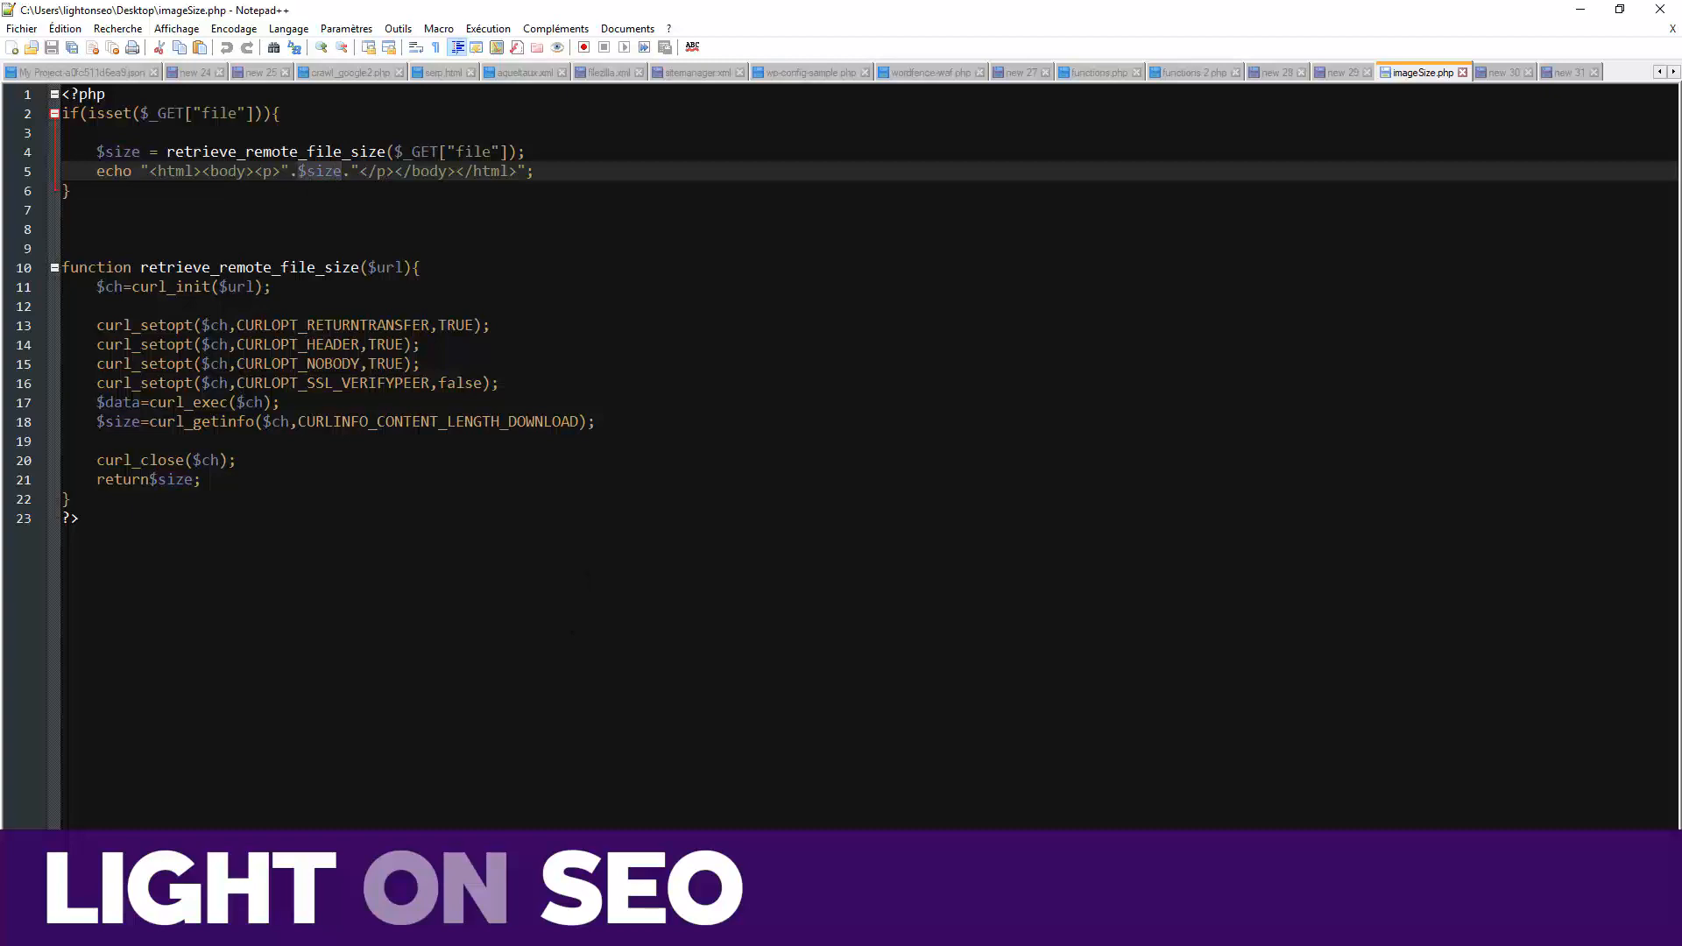
{"action": "mouse_move", "coordinate": [451, 928]}
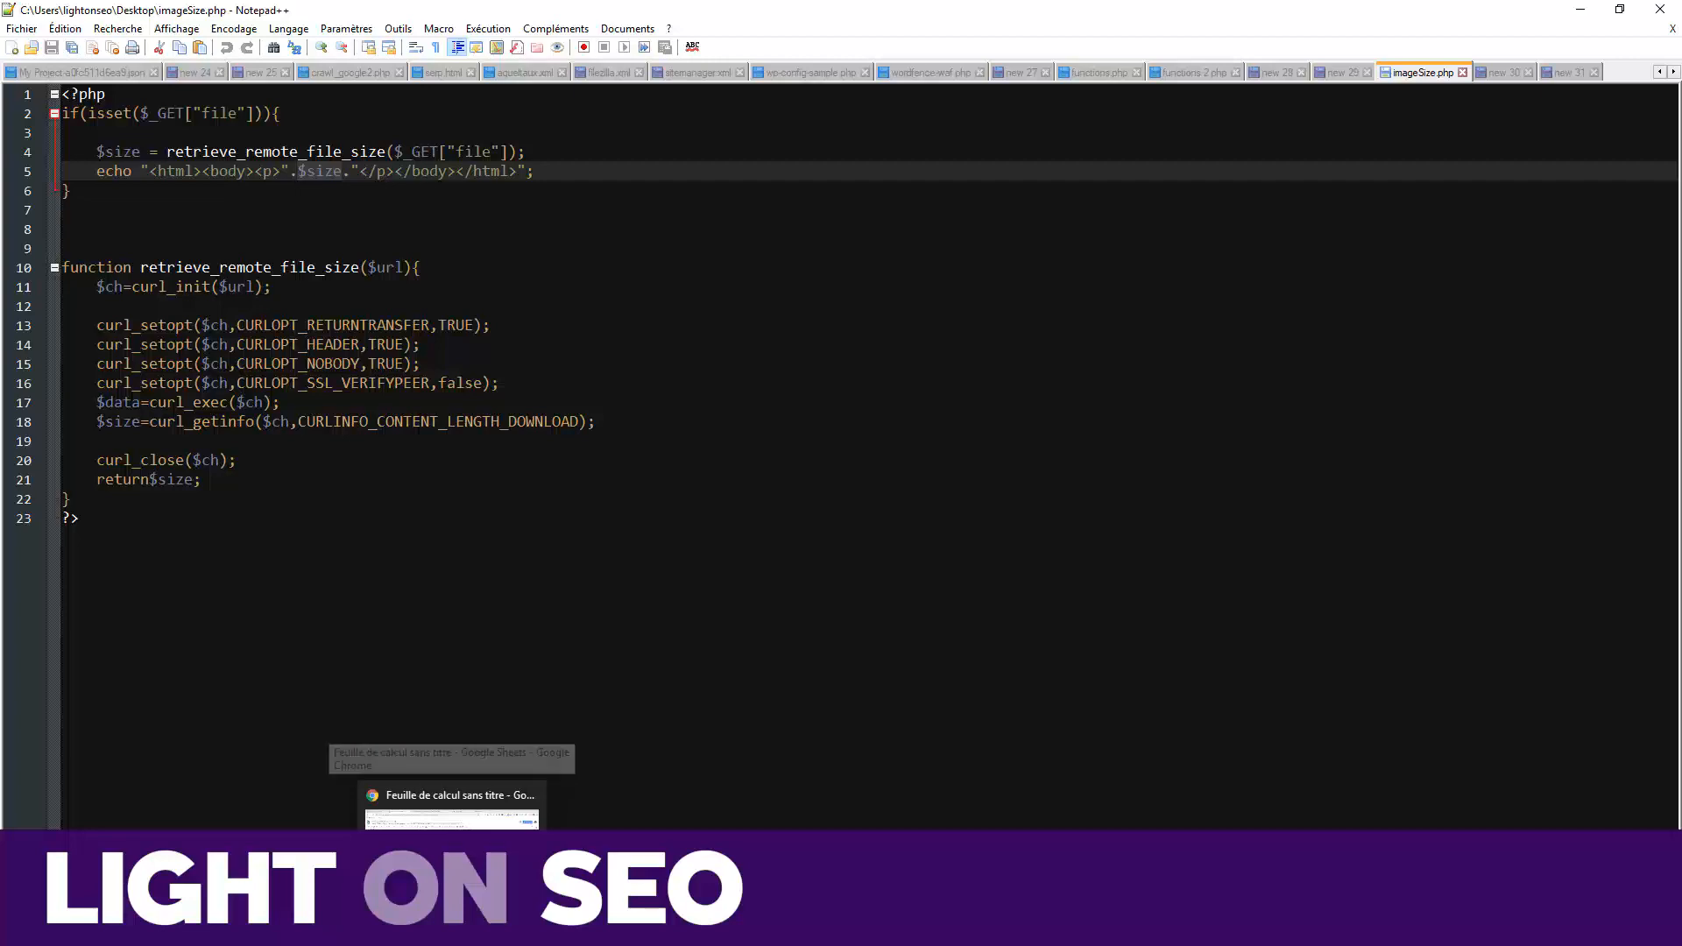
{"action": "left_click", "coordinate": [451, 801]}
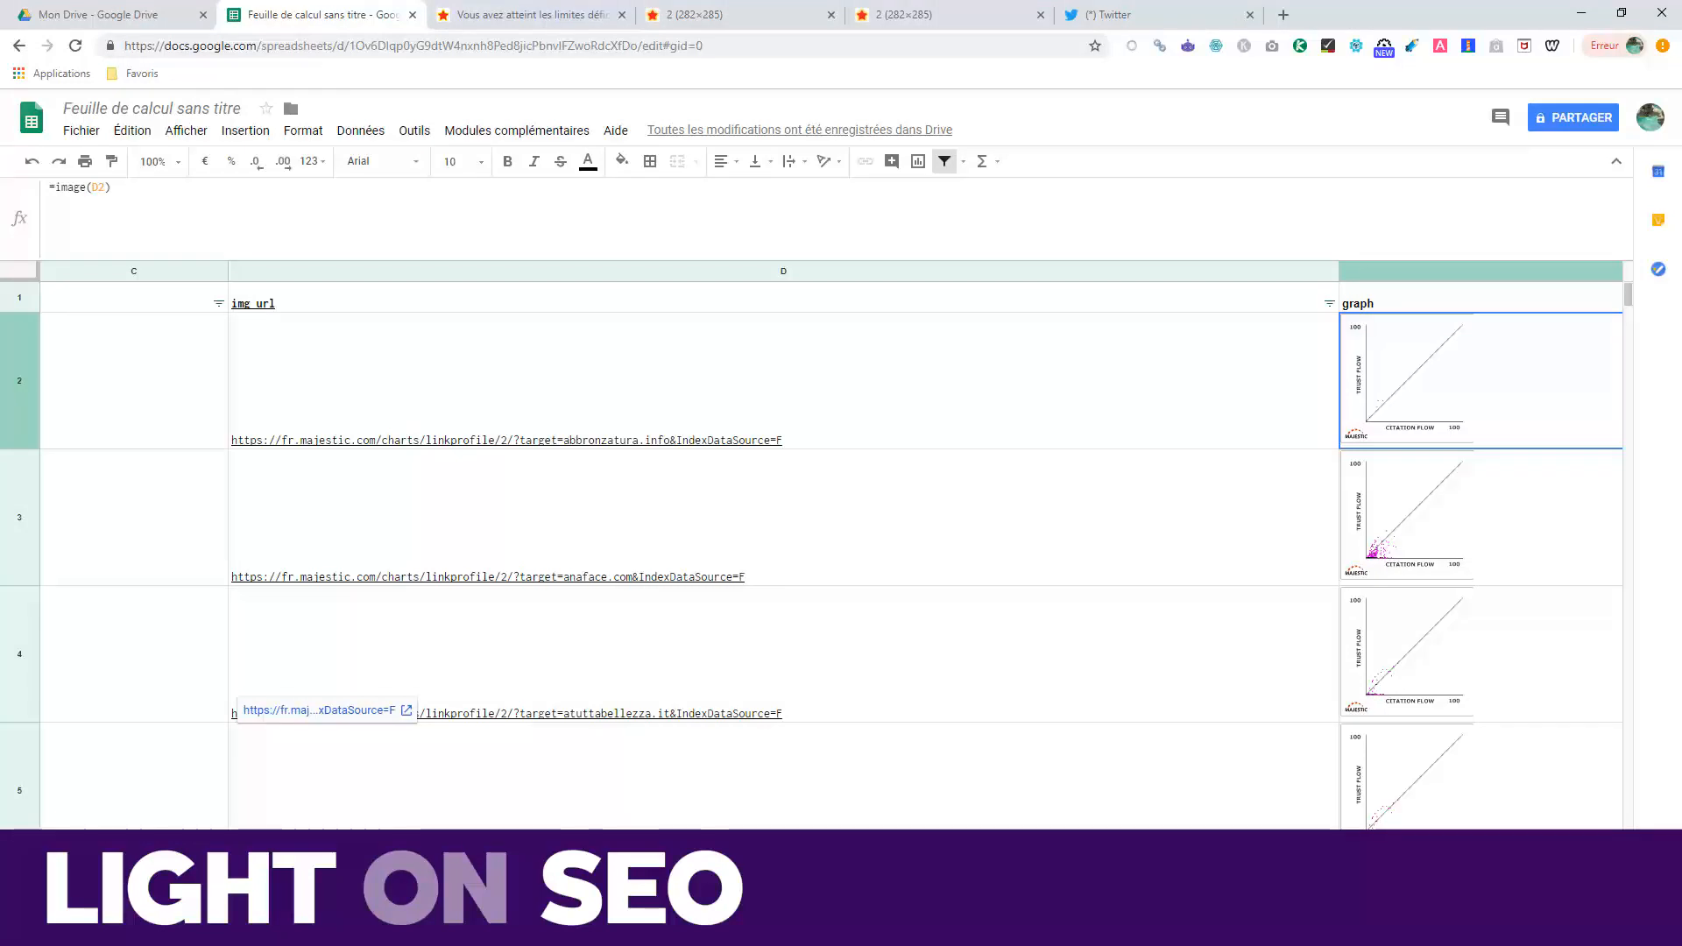
Examine the IMPORTXML formula in row 2 of the puissance column, which reads from F2
{"action": "scroll", "coordinate": [832, 543], "scroll_direction": "right", "scroll_amount": 2}
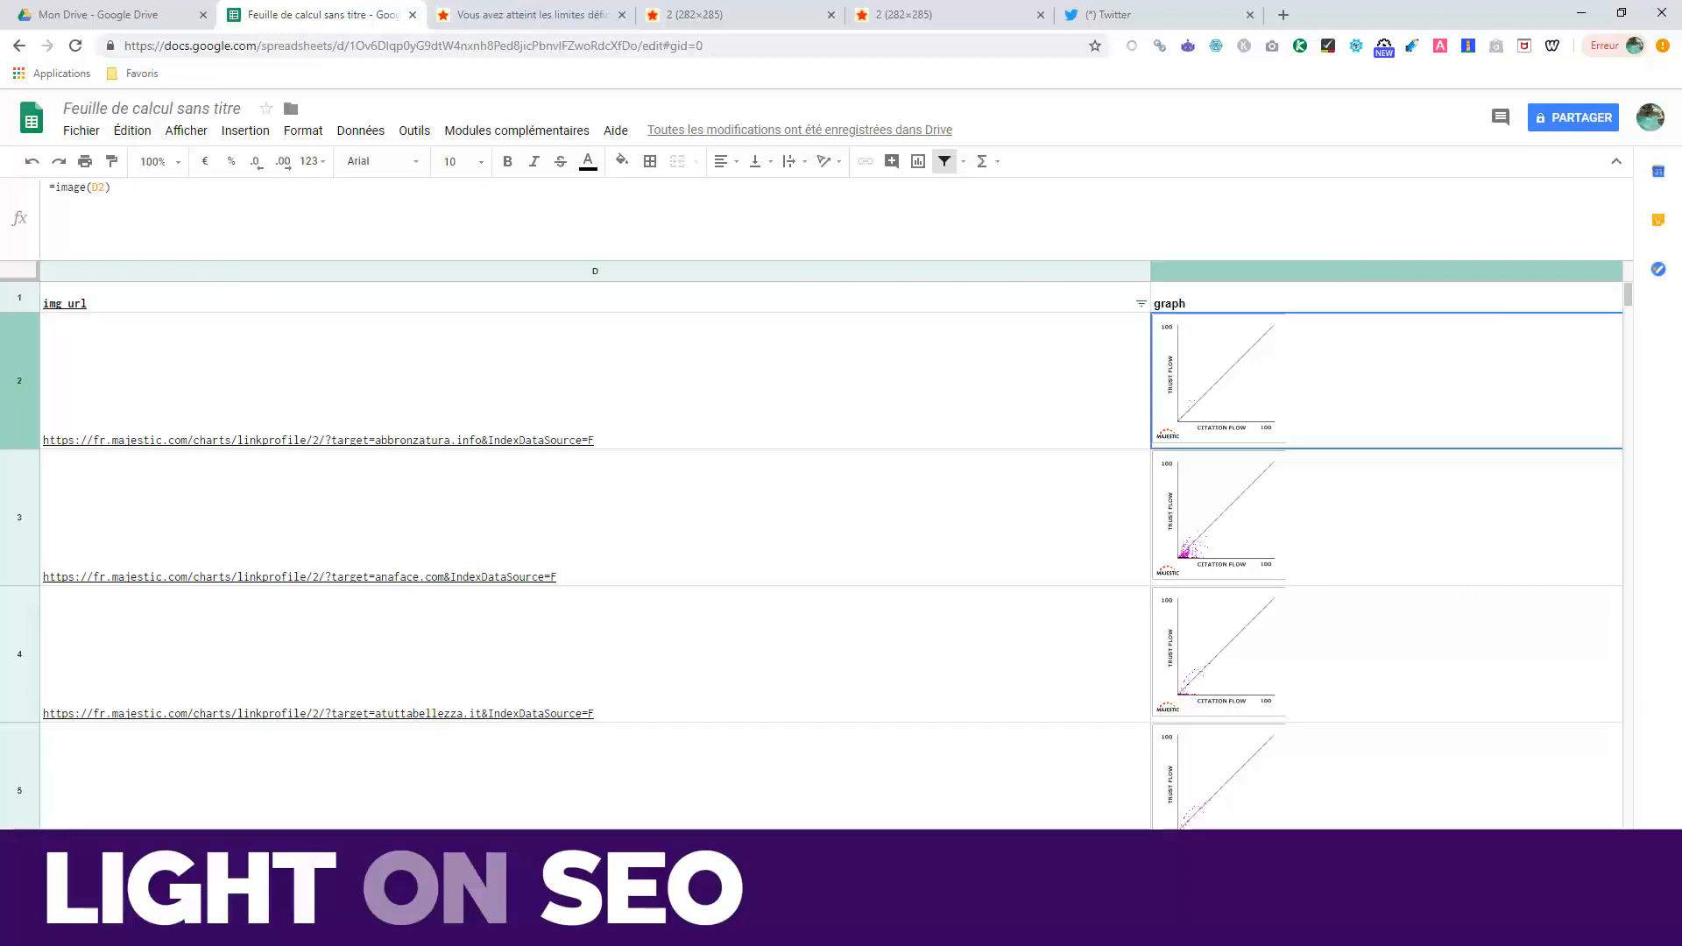
{"action": "scroll", "coordinate": [832, 543], "scroll_direction": "right", "scroll_amount": 2}
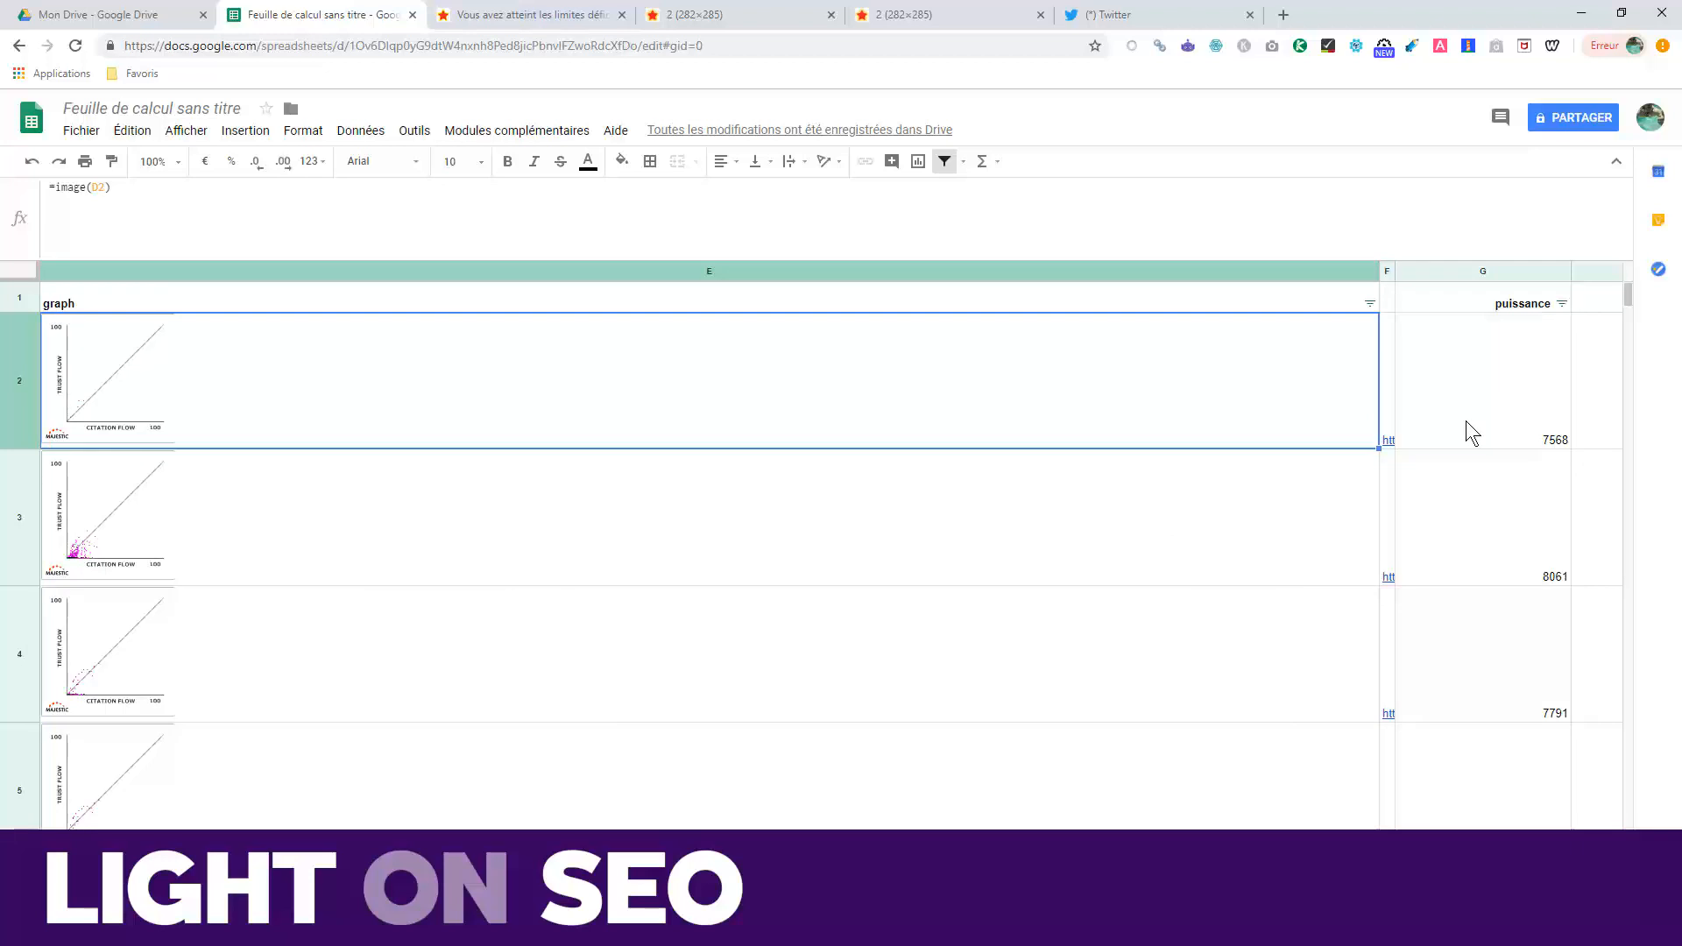
{"action": "left_click", "coordinate": [1512, 418]}
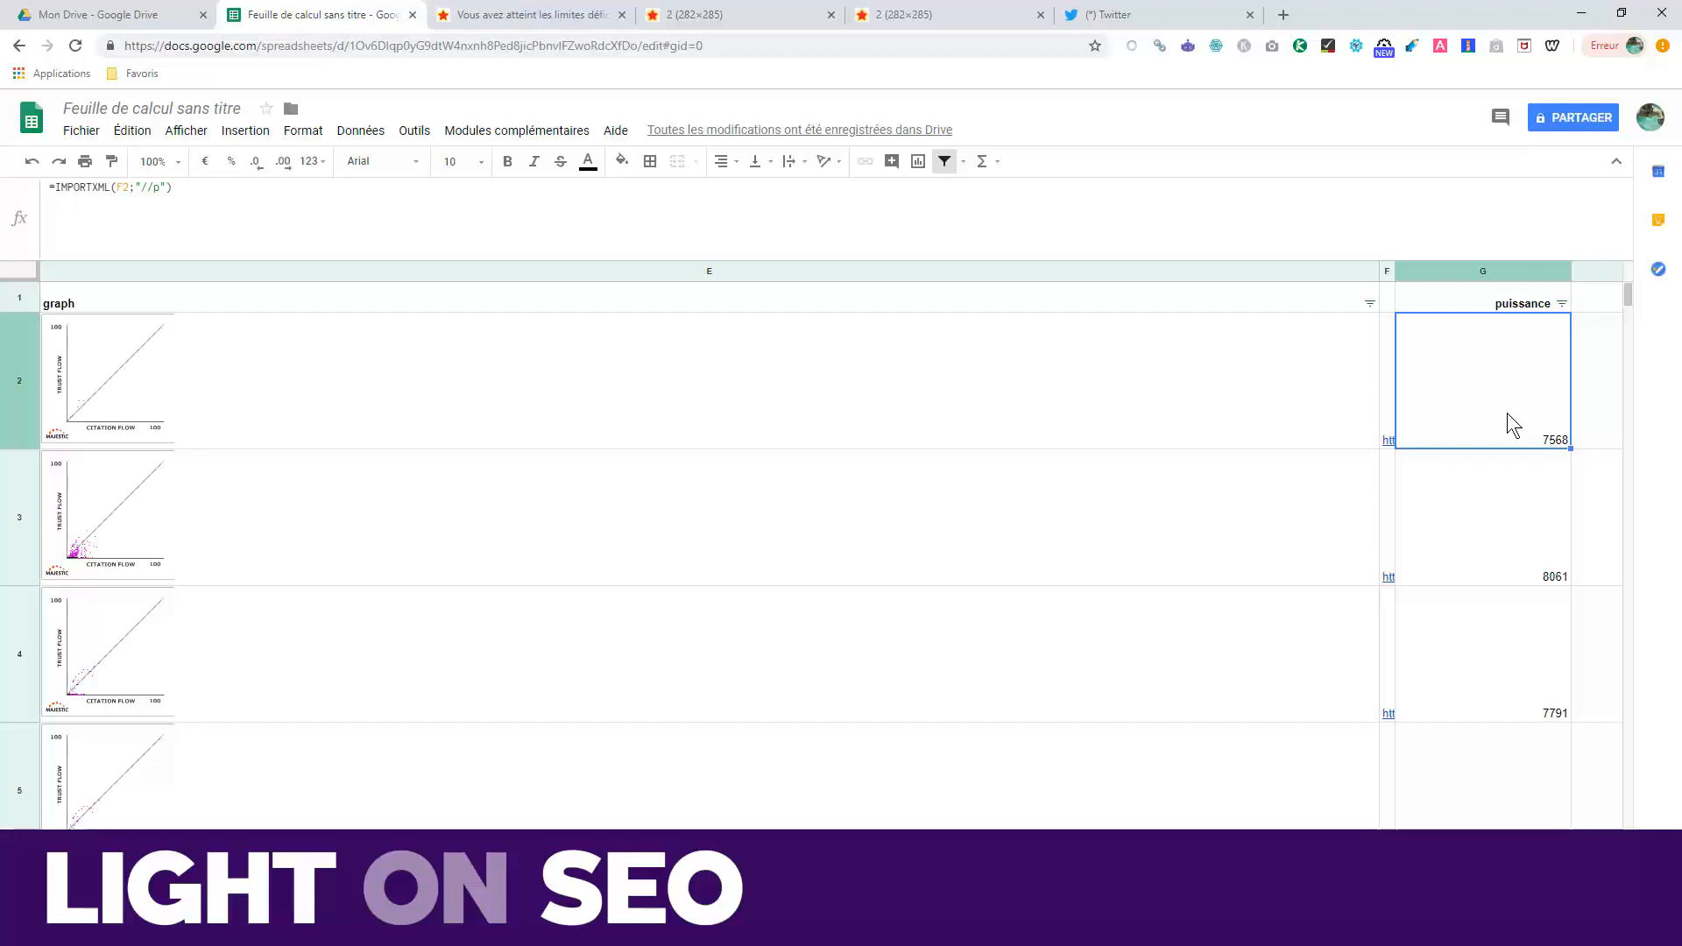
Sort the table by the puissance column in descending order (Z → A) and review the sorted link profile charts
{"action": "left_click", "coordinate": [1561, 304]}
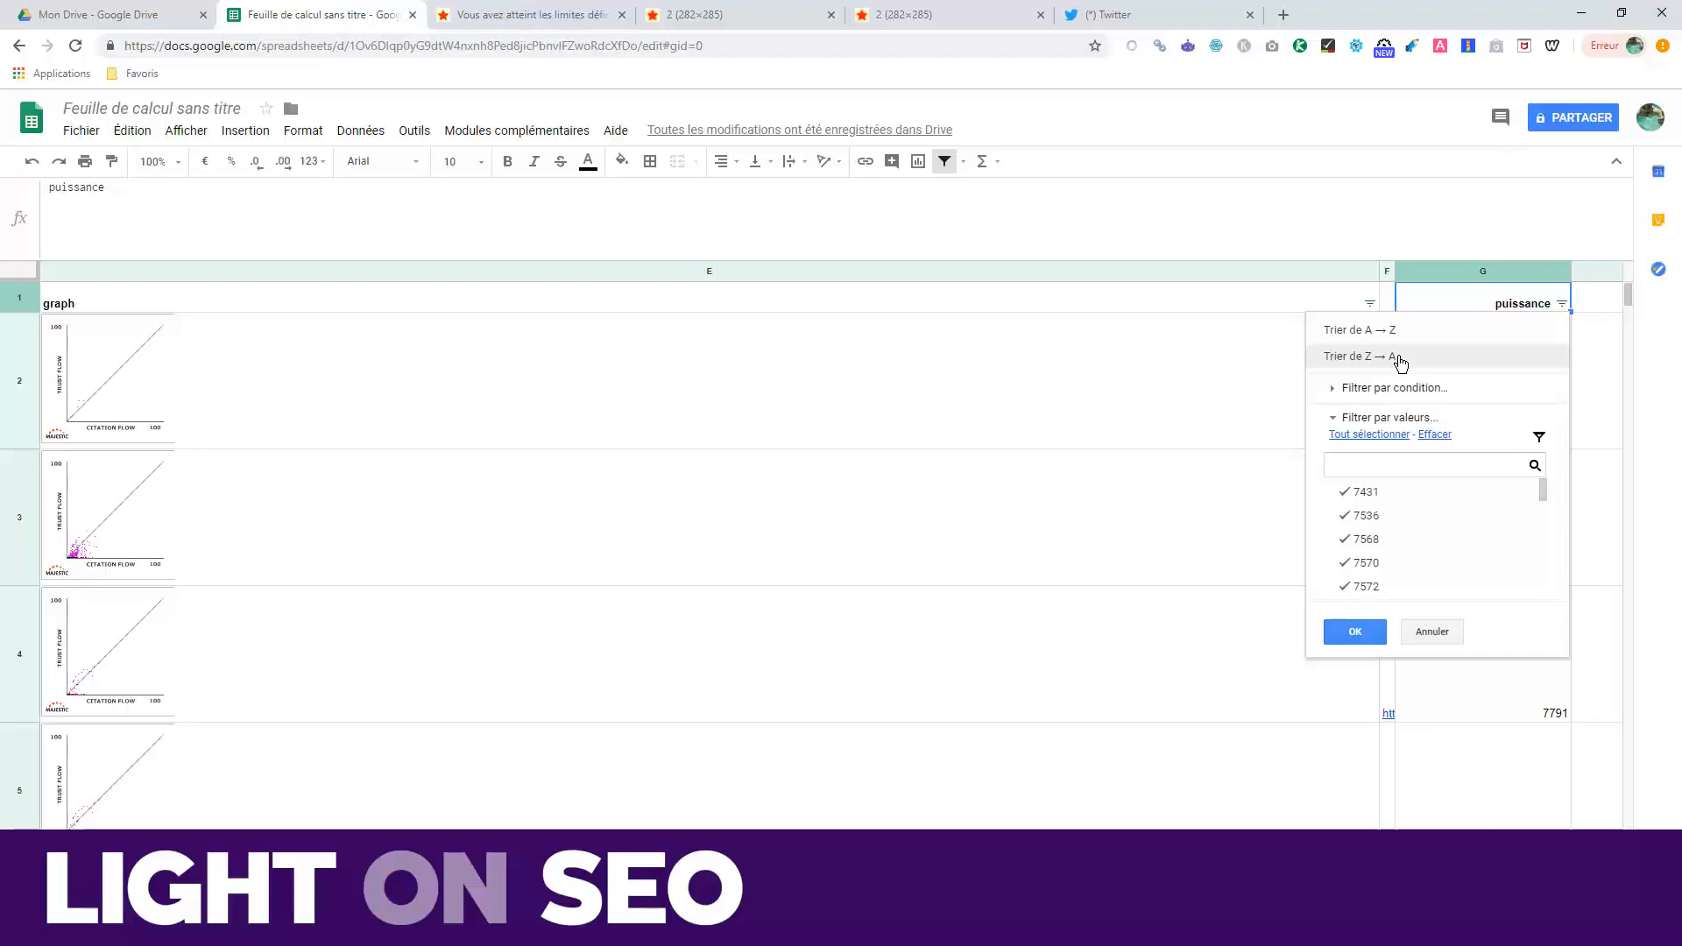
{"action": "left_click", "coordinate": [1400, 359]}
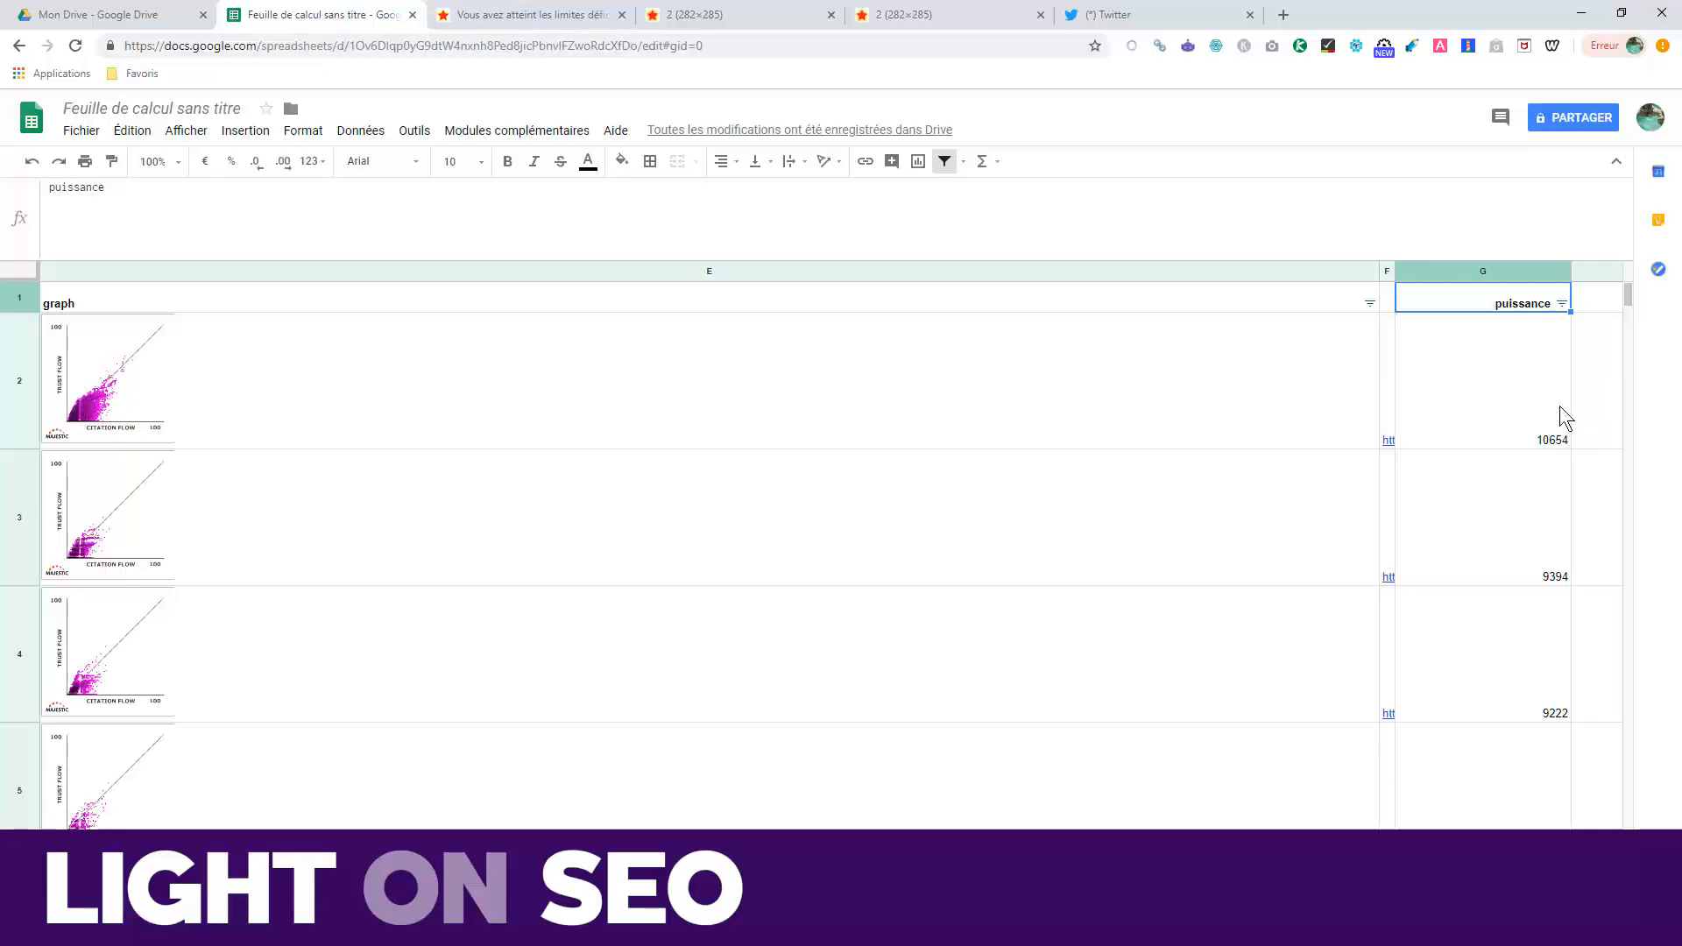
{"action": "mouse_move", "coordinate": [1627, 289]}
{"action": "left_mouse_down"}
{"action": "mouse_move", "coordinate": [1622, 303]}
{"action": "mouse_move", "coordinate": [1629, 289]}
{"action": "left_mouse_up"}
{"action": "scroll", "coordinate": [832, 543], "scroll_direction": "left", "scroll_amount": 10}
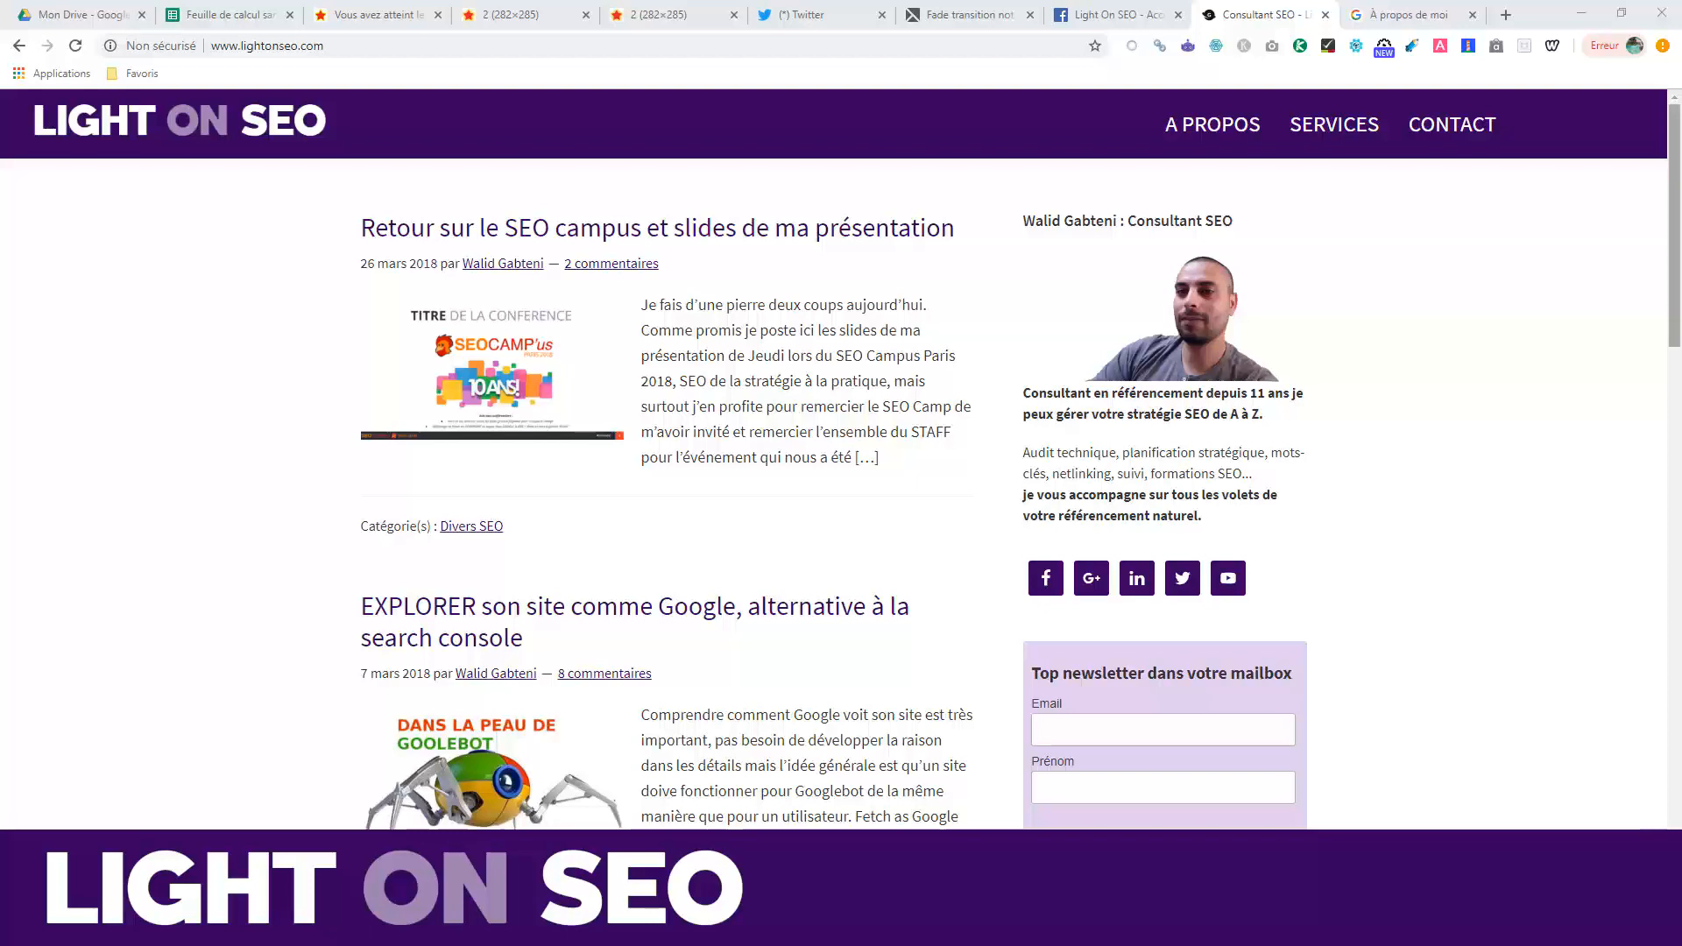
{"action": "mouse_move", "coordinate": [1668, 273]}
{"action": "left_mouse_down"}
{"action": "mouse_move", "coordinate": [1668, 376]}
{"action": "mouse_move", "coordinate": [1680, 245]}
{"action": "left_mouse_up"}
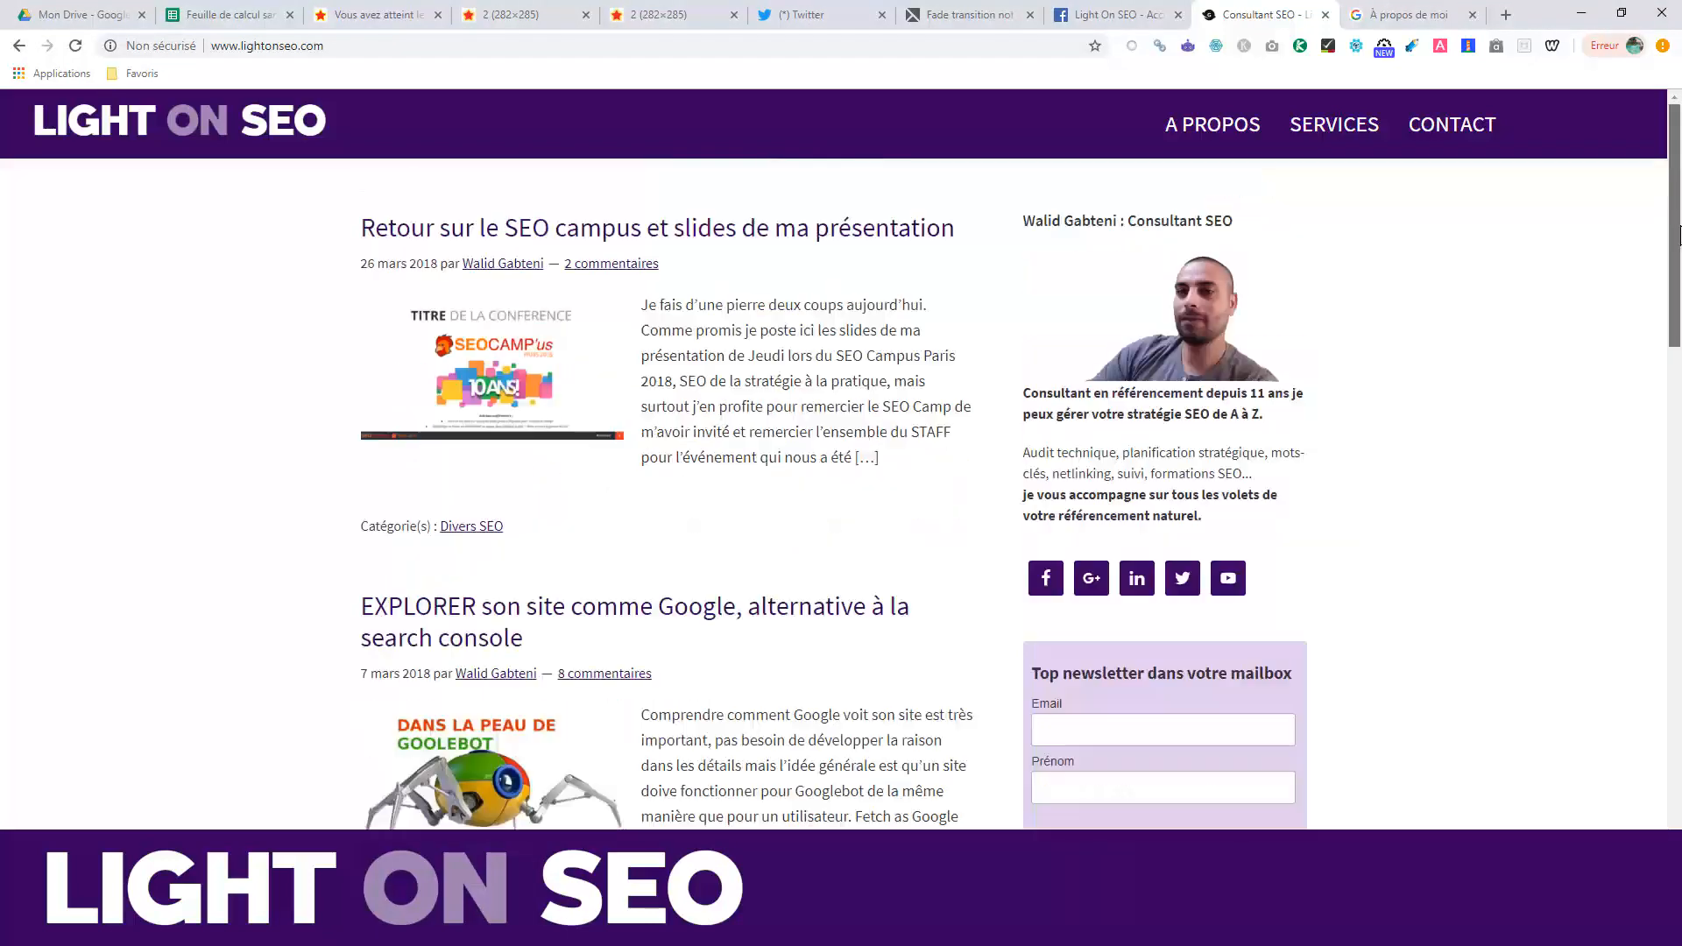